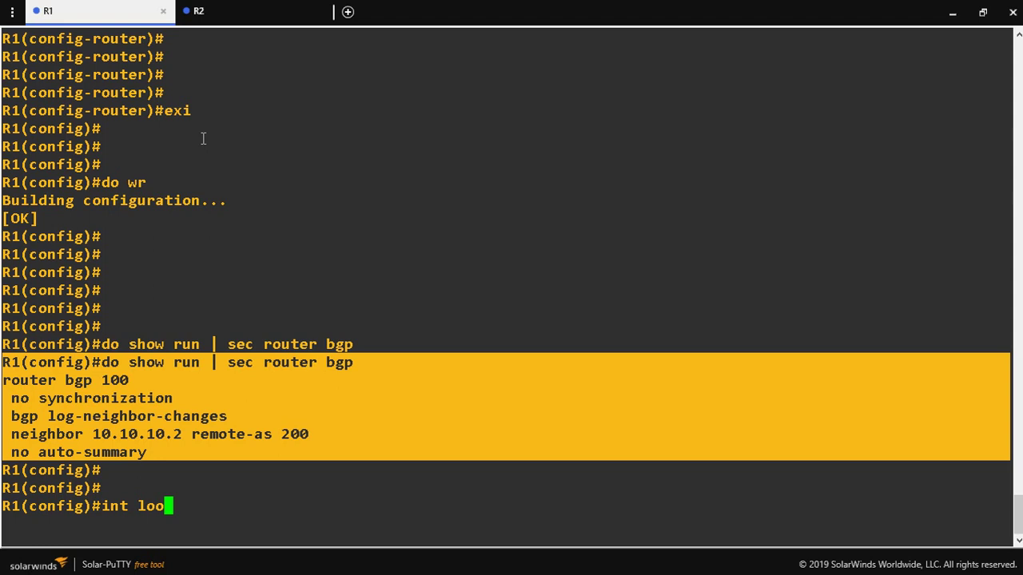
Create loopback interface 1 on R1 and assign it the IP address 192.168.50.1 with mask 255.255.255.252.
{"action": "type", "text": "1"}
{"action": "key", "text": "Return"}
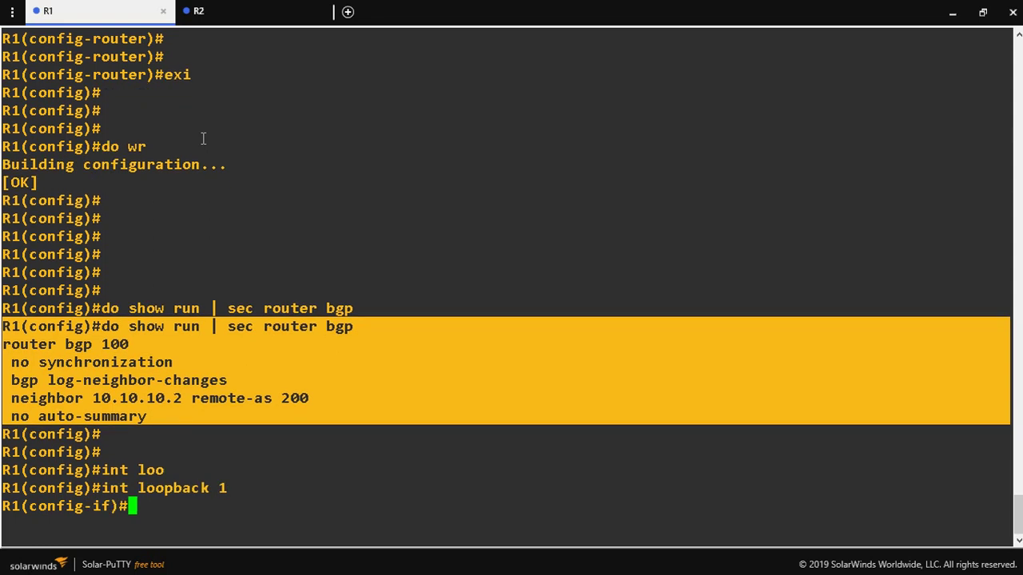
{"action": "type", "text": "ip dd"}
{"action": "key", "text": "Tab"}
{"action": "key", "text": "BackSpace"}
{"action": "key", "text": "BackSpace"}
{"action": "key", "text": "BackSpace"}
{"action": "key", "text": "BackSpace"}
{"action": "key", "text": "BackSpace"}
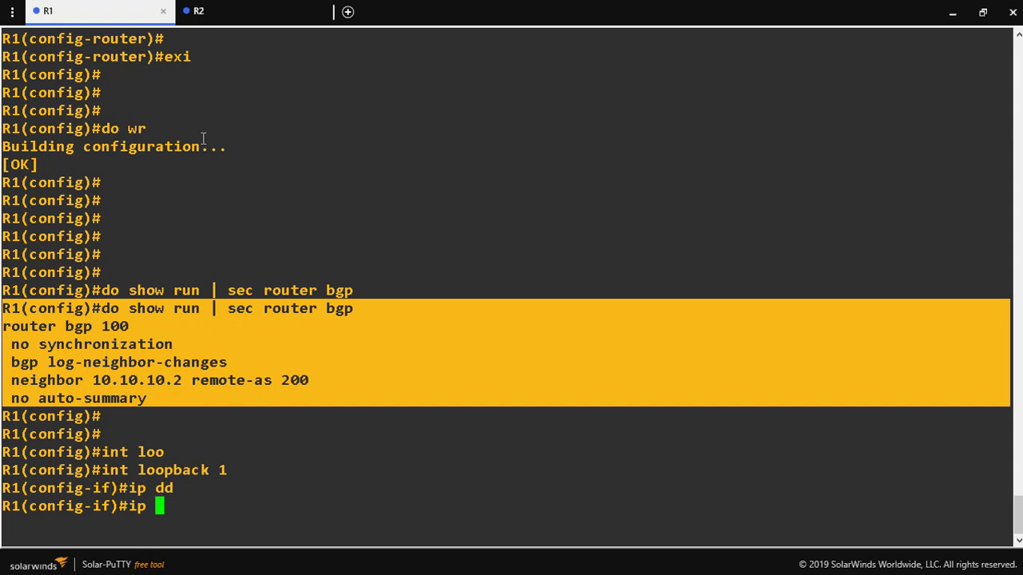
{"action": "key", "text": "Tab"}
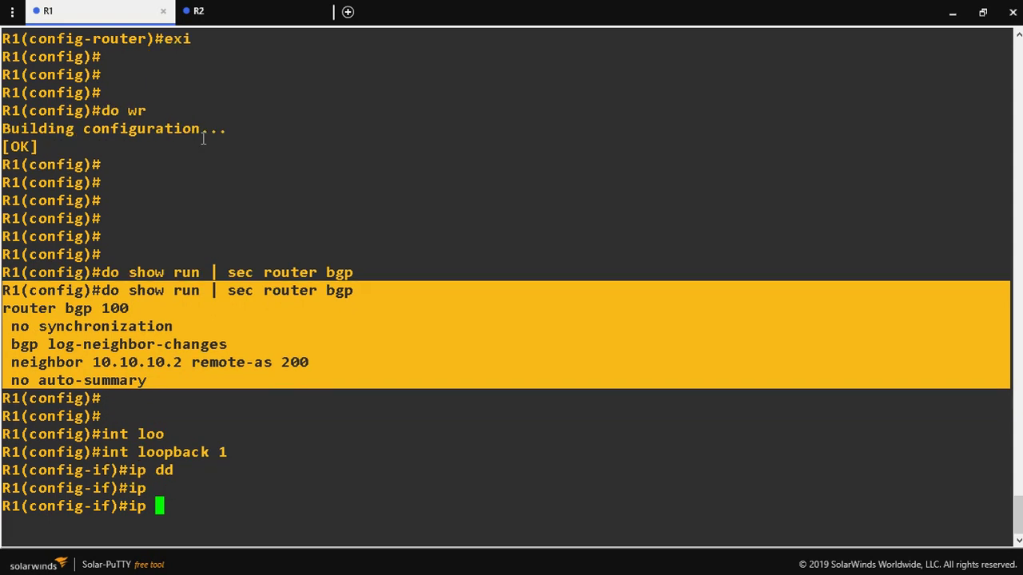
{"action": "type", "text": "Add"}
{"action": "key", "text": "Tab"}
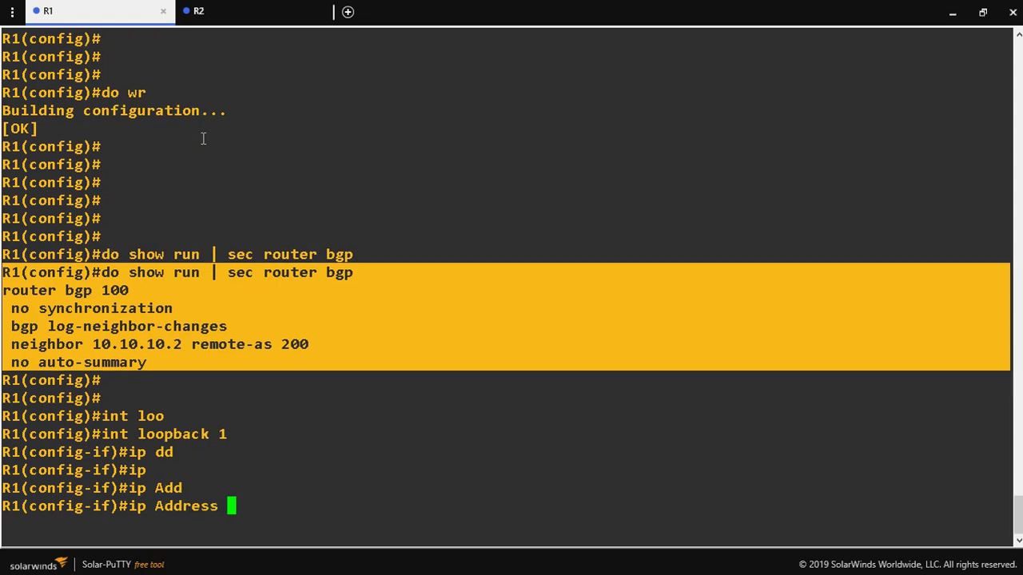
{"action": "type", "text": "192.168.50.1"}
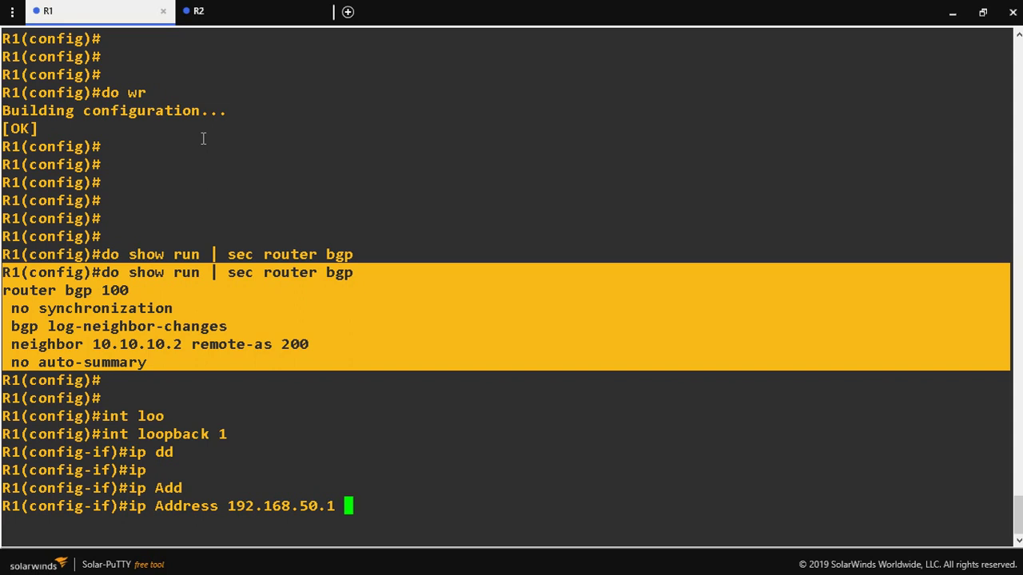
{"action": "type", "text": " 255.255.255.2"}
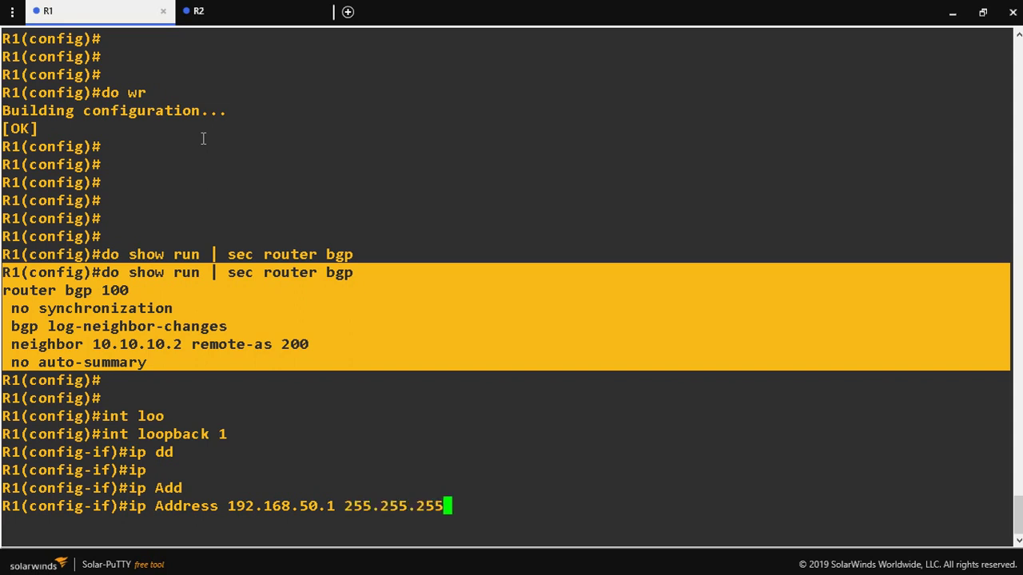
{"action": "type", "text": "52"}
{"action": "key", "text": "Return"}
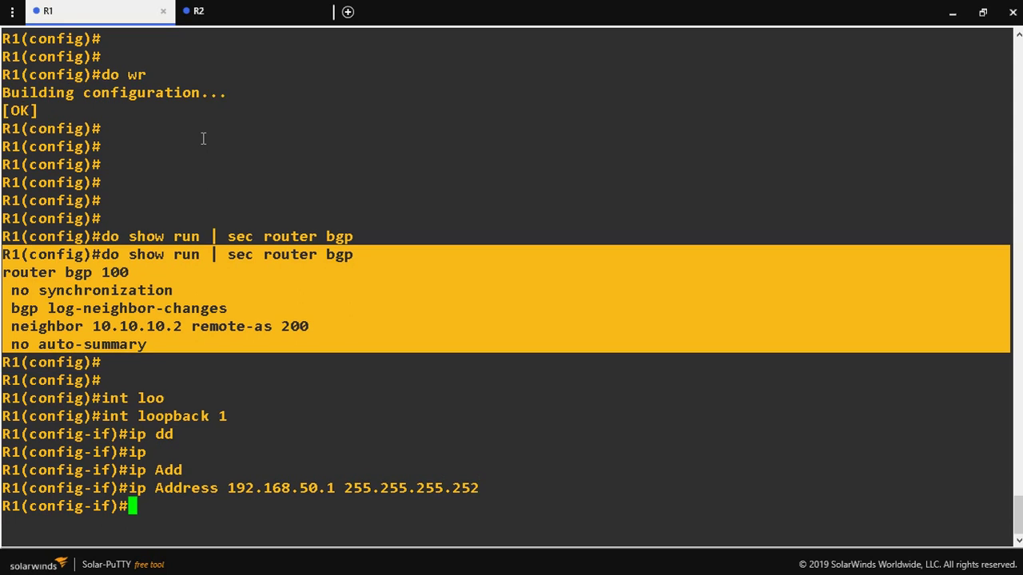
Leave the interface configuration and enter the router configuration for BGP AS 100.
{"action": "type", "text": "exi"}
{"action": "key", "text": "Return"}
{"action": "key", "text": "Return"}
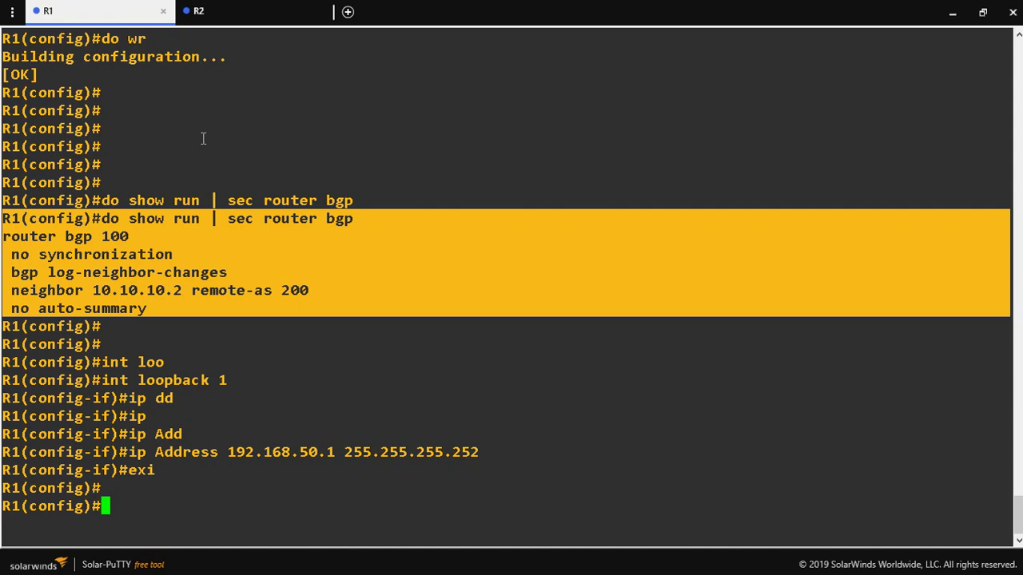
{"action": "type", "text": "router "}
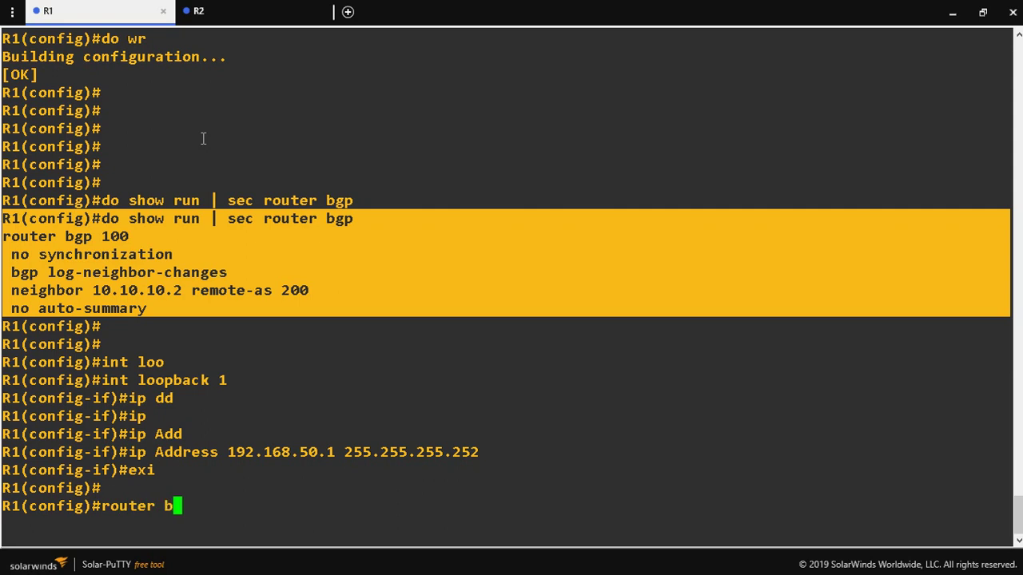
{"action": "type", "text": "bg"}
{"action": "key", "text": "Tab"}
{"action": "type", "text": "100"}
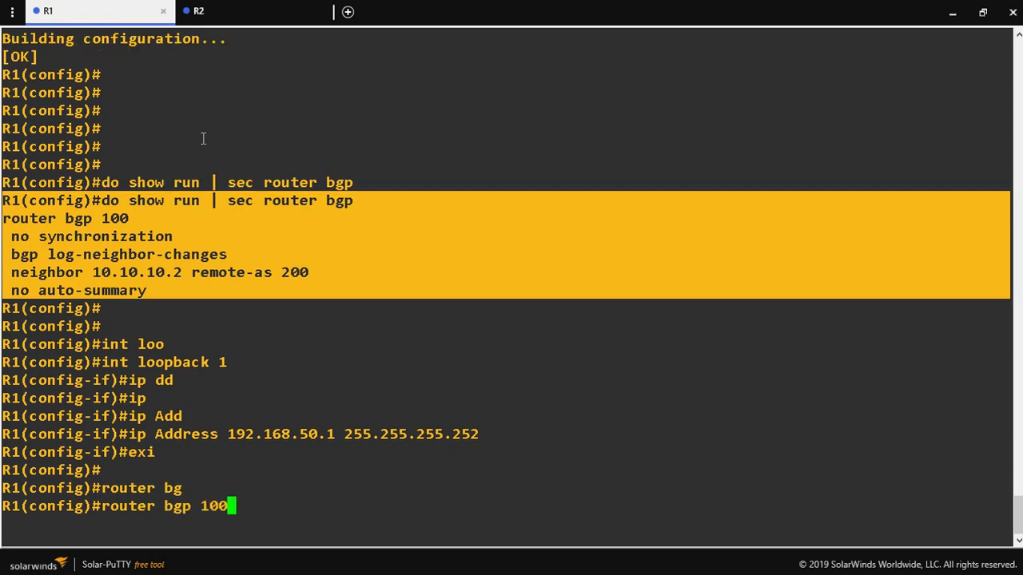
{"action": "key", "text": "Return"}
Add a BGP network statement for 192.168.50.0 with mask 255.255.255.0.
{"action": "type", "text": "net"}
{"action": "key", "text": "Tab"}
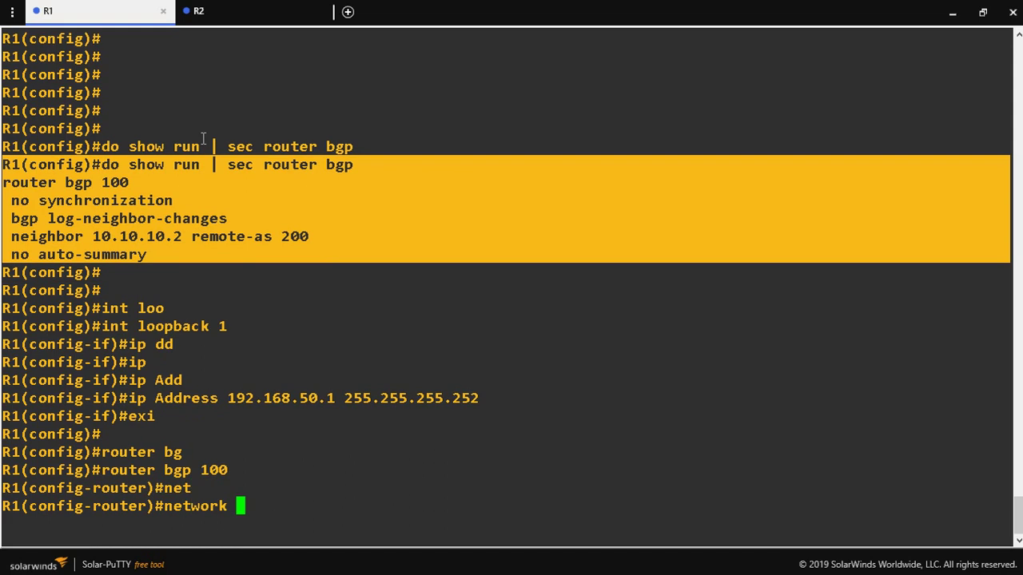
{"action": "type", "text": "192.168"}
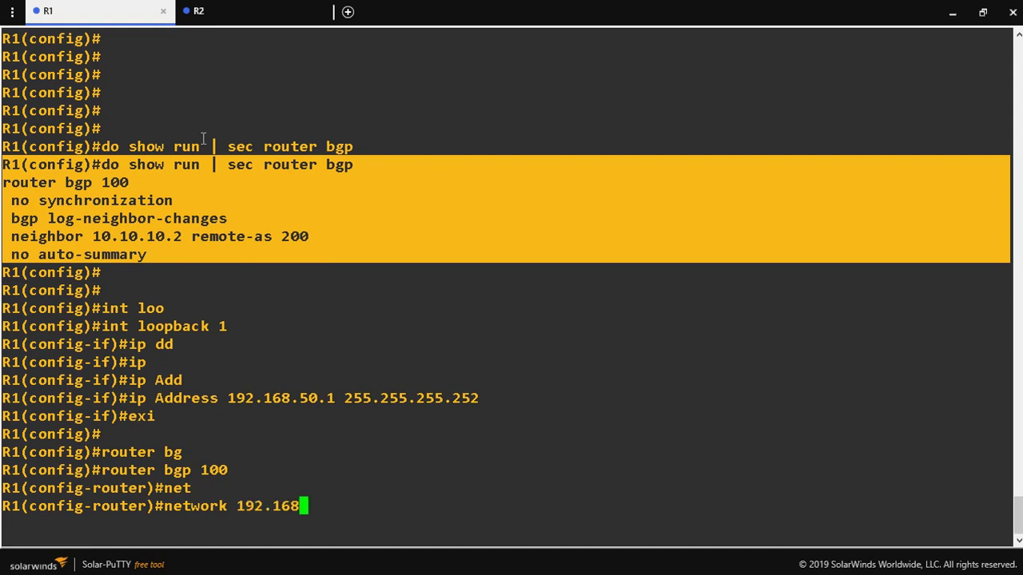
{"action": "type", "text": ".50.0 ms"}
{"action": "key", "text": "Tab"}
{"action": "key", "text": "BackSpace"}
{"action": "type", "text": "A"}
{"action": "key", "text": "Tab"}
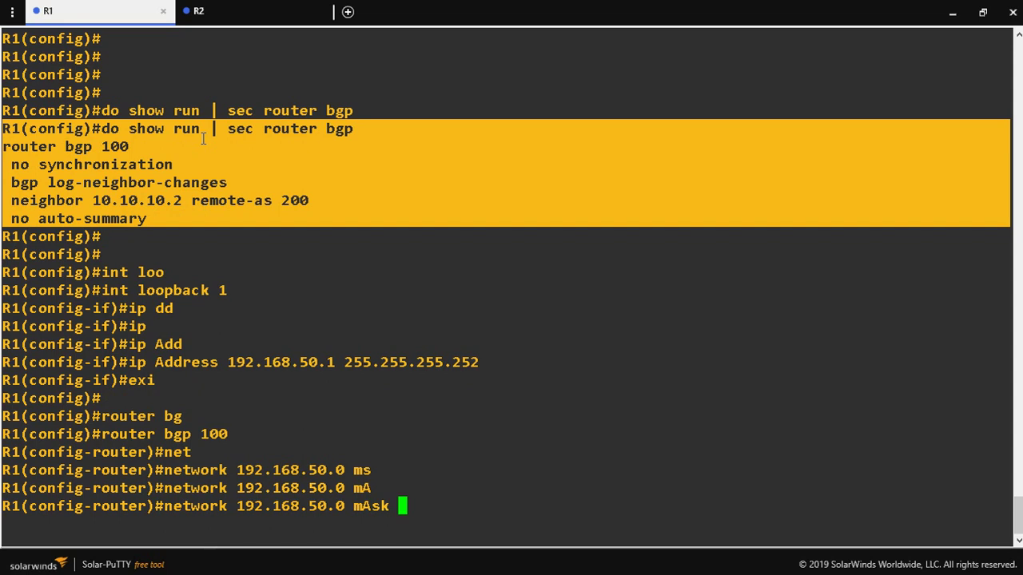
{"action": "type", "text": "255.255.255.0"}
{"action": "key", "text": "Return"}
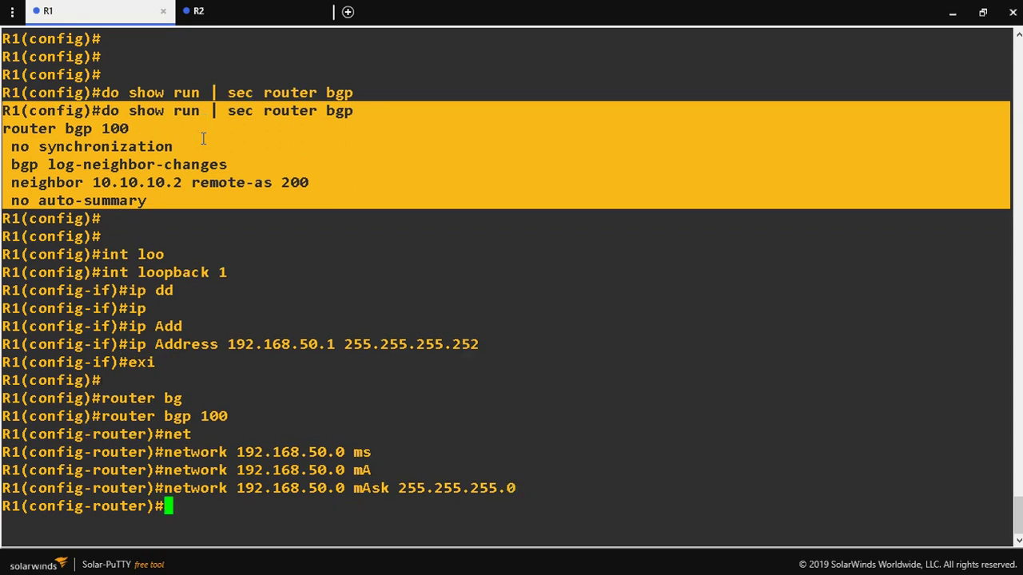
Show the IP routing entry for 192.168.50.0 and the BGP table without leaving router configuration.
{"action": "type", "text": "do sh"}
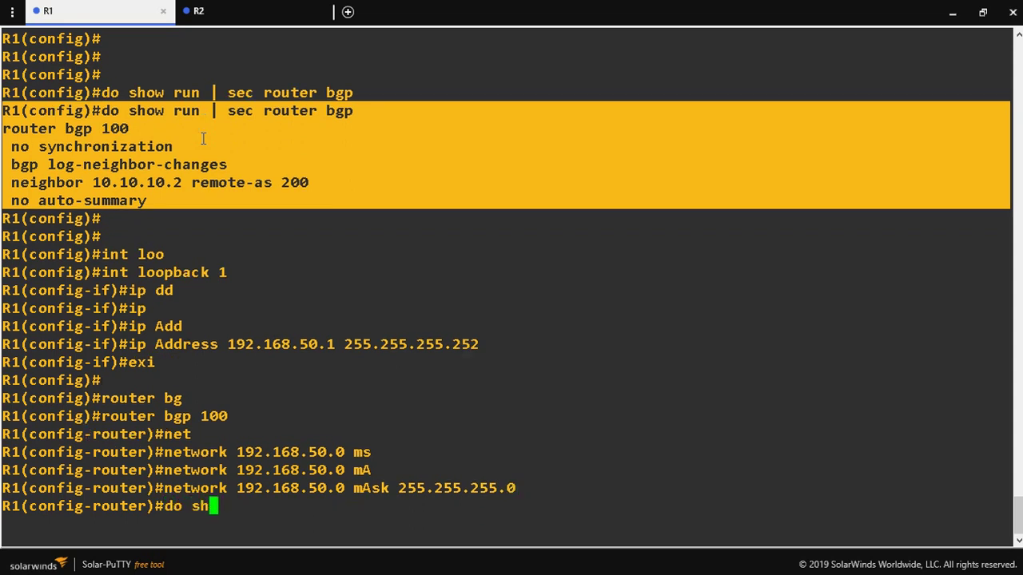
{"action": "type", "text": "ow ip r"}
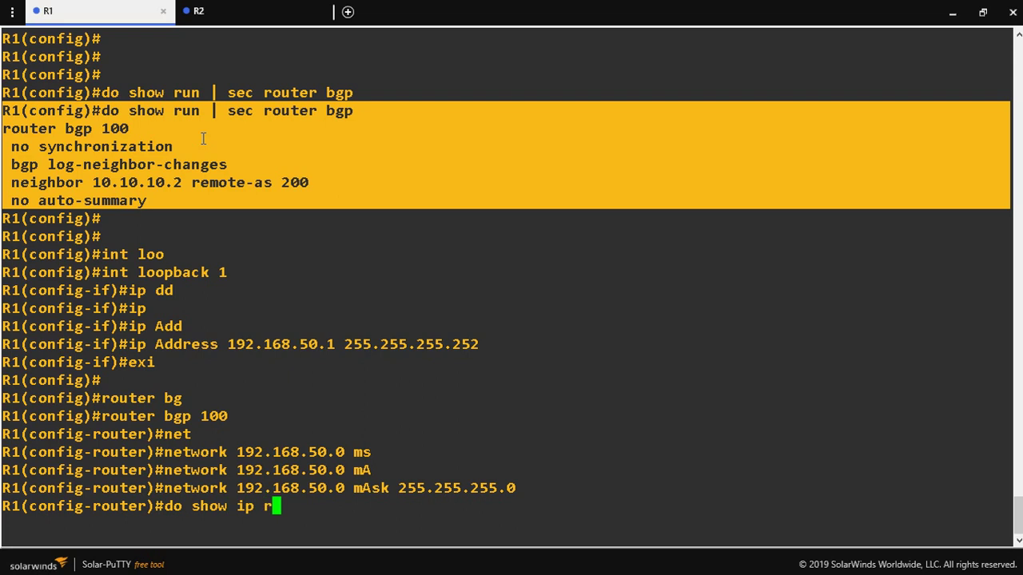
{"action": "type", "text": "oute 192.168.50.0"}
{"action": "key", "text": "Return"}
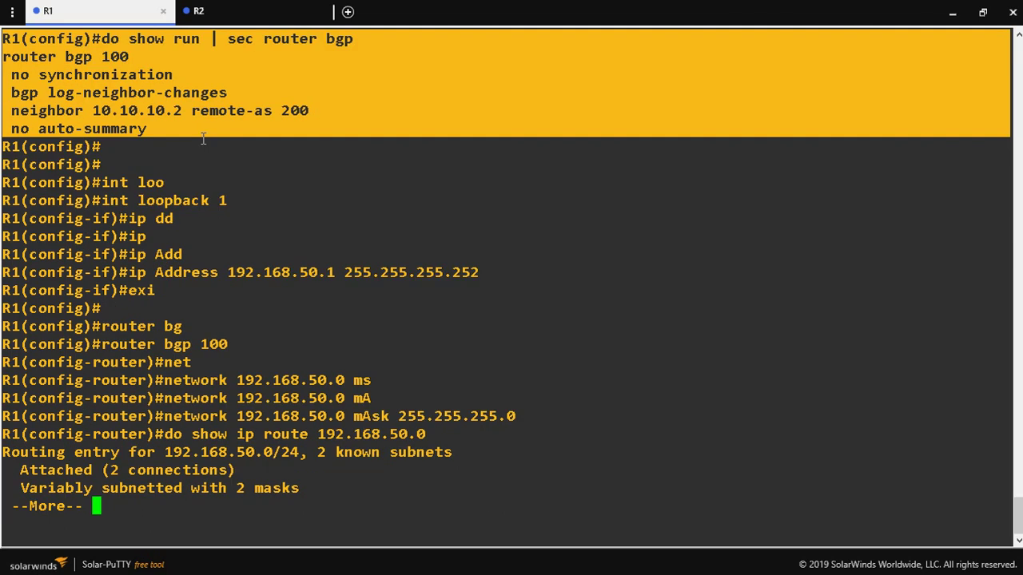
{"action": "key", "text": "space"}
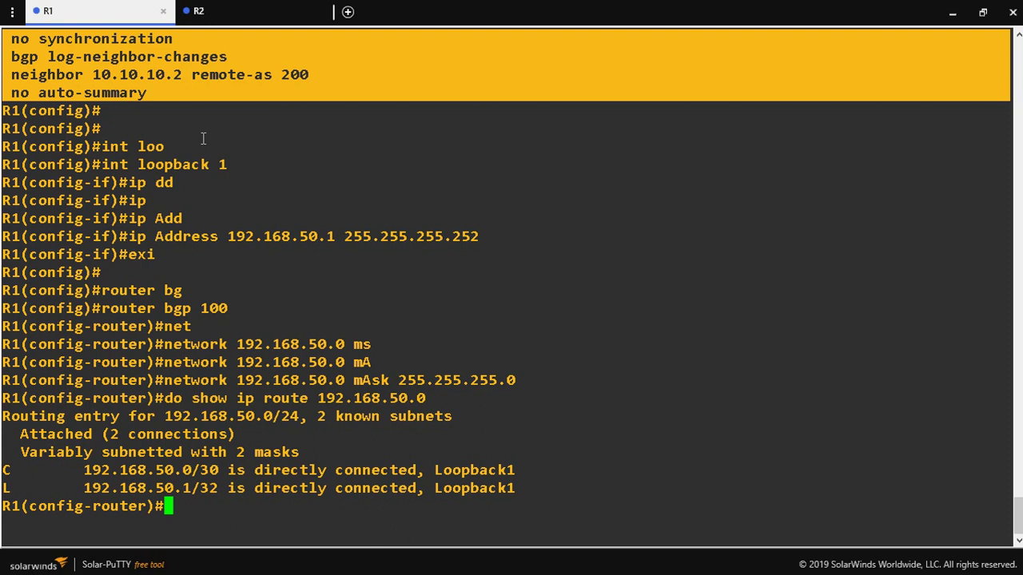
{"action": "type", "text": "do show ip bgp"}
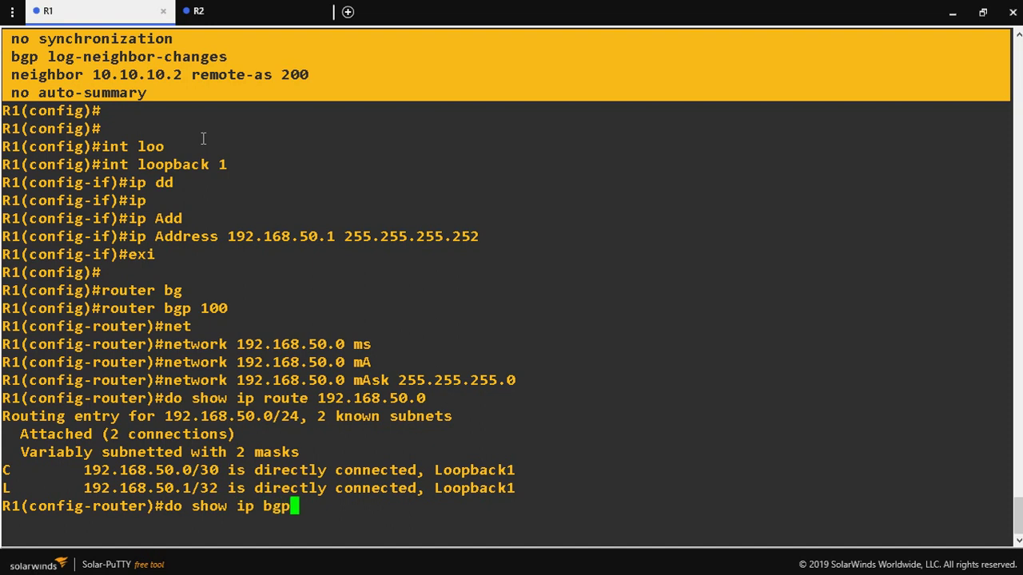
{"action": "key", "text": "Return"}
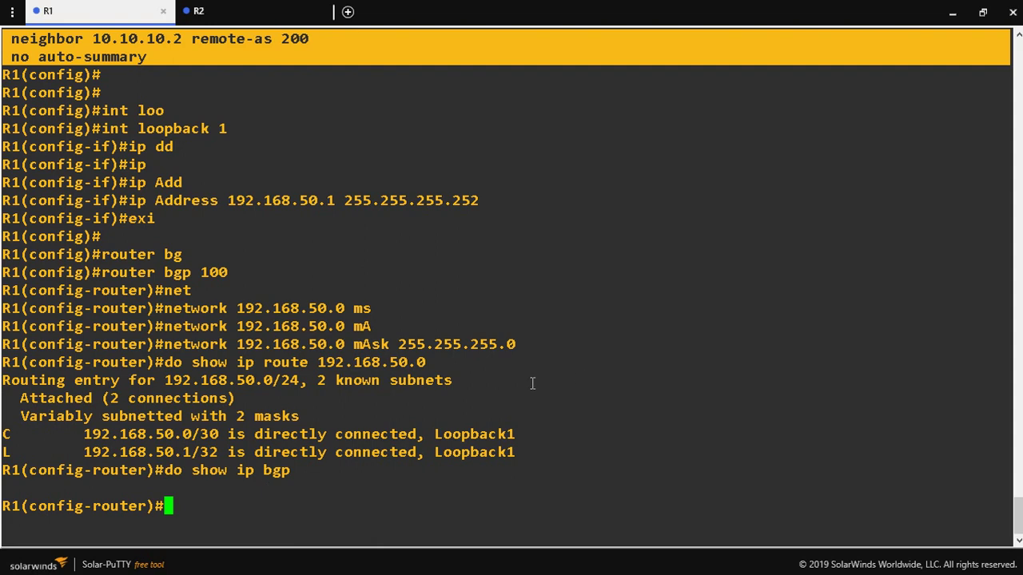
Show the full IP routing table and examine the prefix length of the Loopback1 connected route against the BGP output.
{"action": "type", "text": "do show ip rout"}
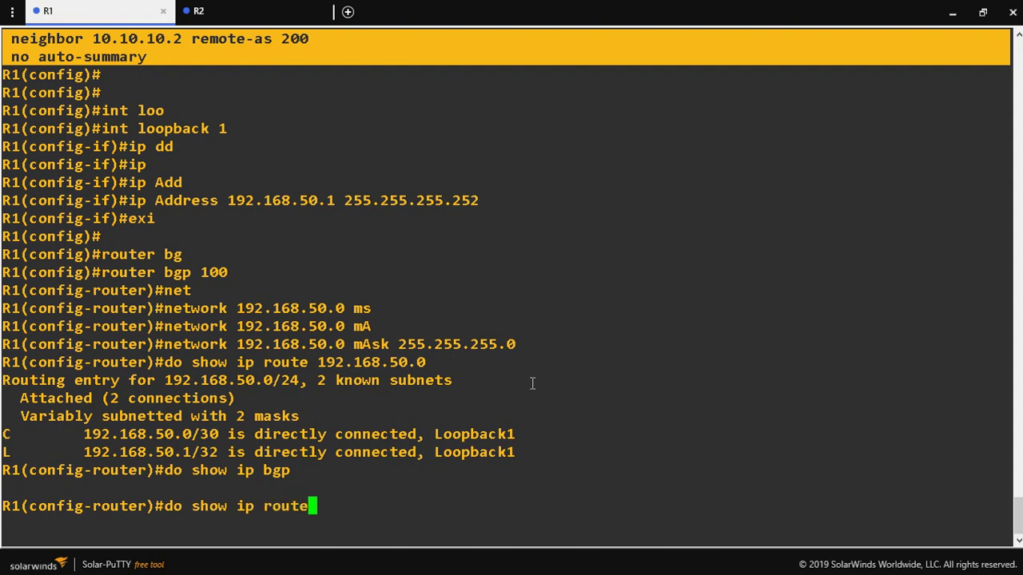
{"action": "type", "text": "e"}
{"action": "key", "text": "Return"}
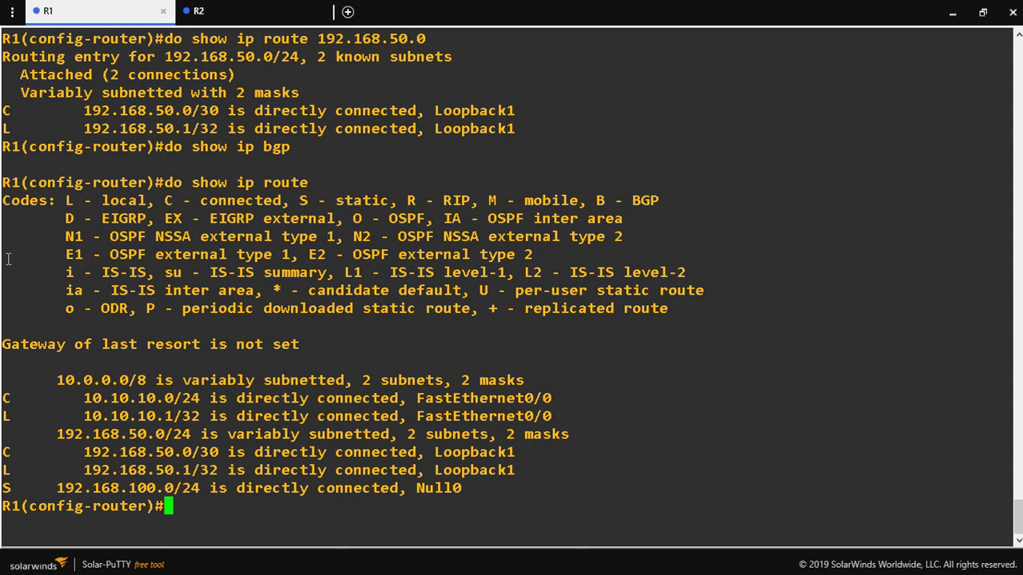
{"action": "left_click_drag", "start_coordinate": [79, 105], "coordinate": [433, 131]}
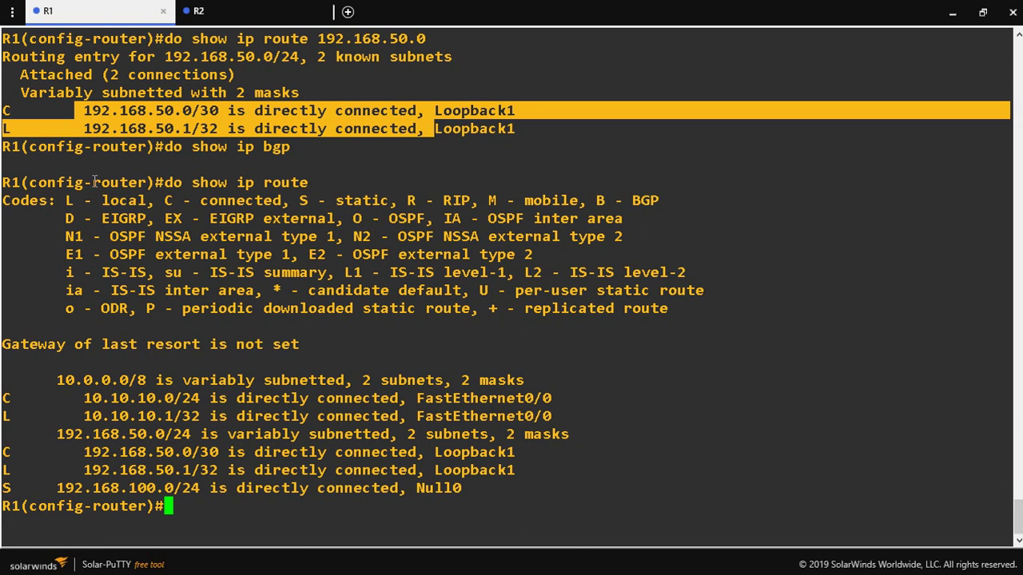
{"action": "left_click_drag", "start_coordinate": [12, 154], "coordinate": [351, 171]}
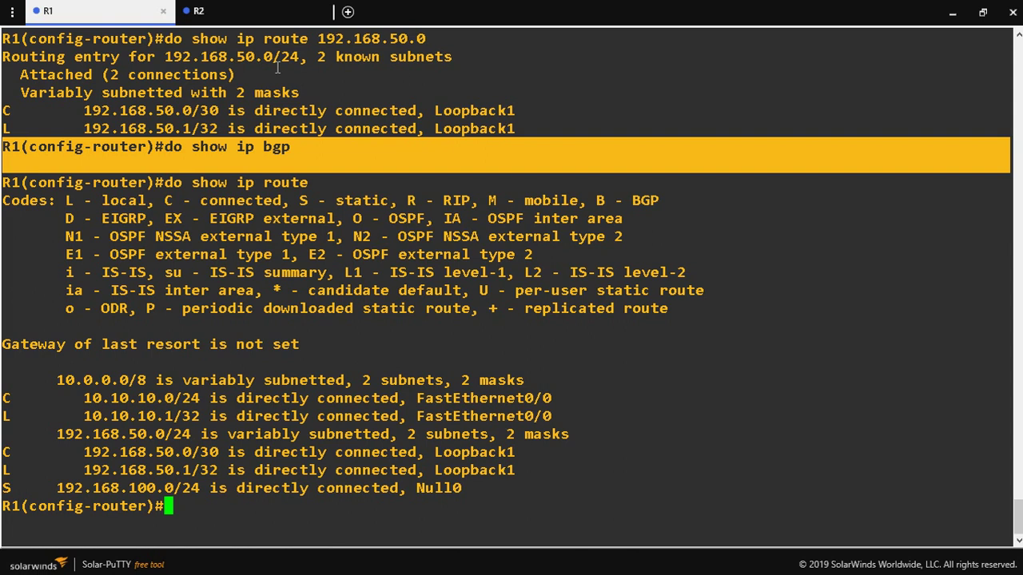
{"action": "left_click_drag", "start_coordinate": [76, 108], "coordinate": [227, 111]}
{"action": "left_click", "coordinate": [205, 114]}
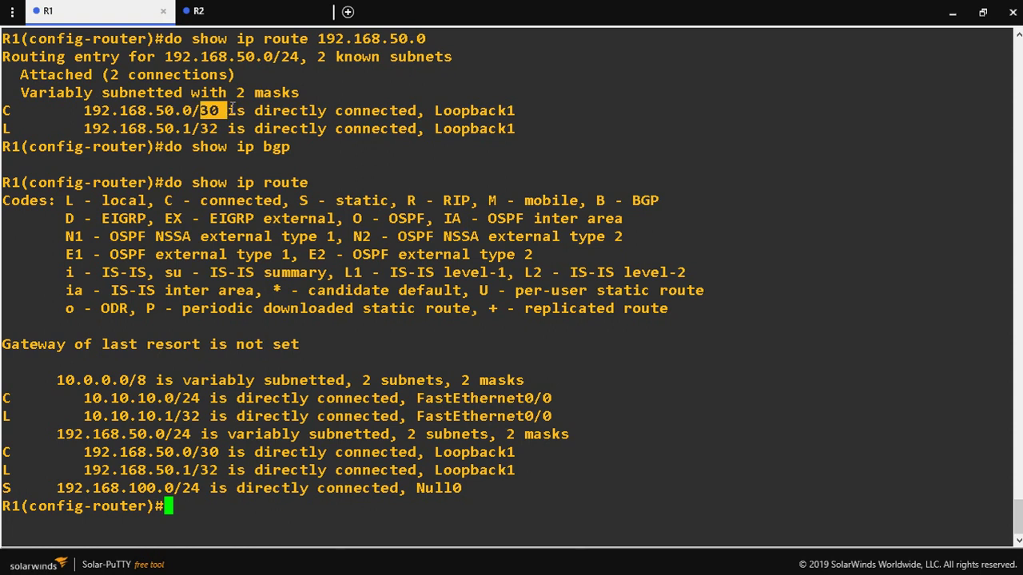
Remove the BGP network statement for 192.168.50.0 with mask 255.255.255.0.
{"action": "type", "text": "no net"}
{"action": "key", "text": "Tab"}
{"action": "type", "text": "192.168.1"}
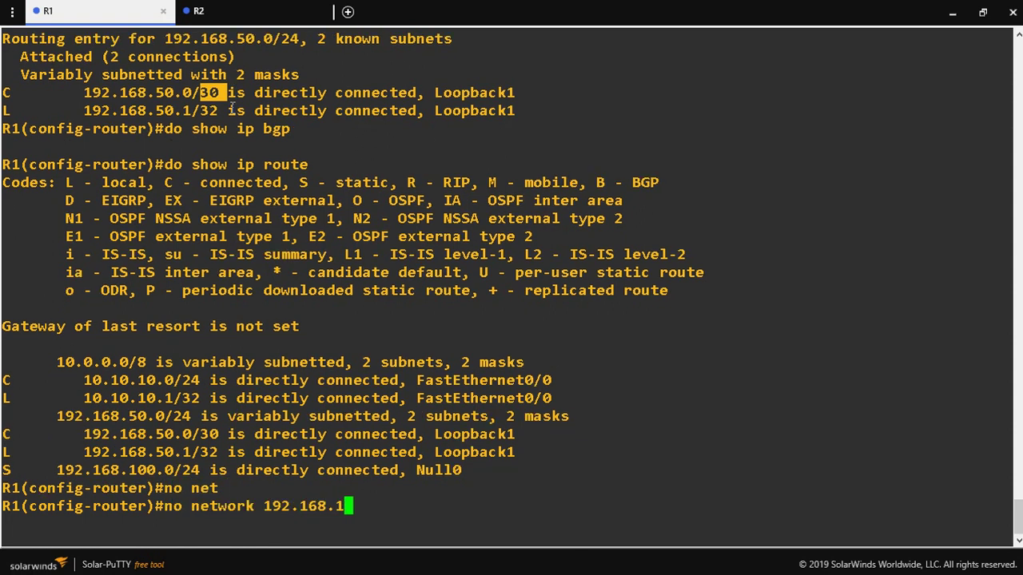
{"action": "key", "text": "BackSpace"}
{"action": "type", "text": "50.0 ms"}
{"action": "key", "text": "Tab"}
{"action": "key", "text": "BackSpace"}
{"action": "type", "text": "A"}
{"action": "key", "text": "Tab"}
{"action": "type", "text": "255.255.55"}
{"action": "key", "text": "BackSpace"}
{"action": "key", "text": "BackSpace"}
{"action": "type", "text": "255.0"}
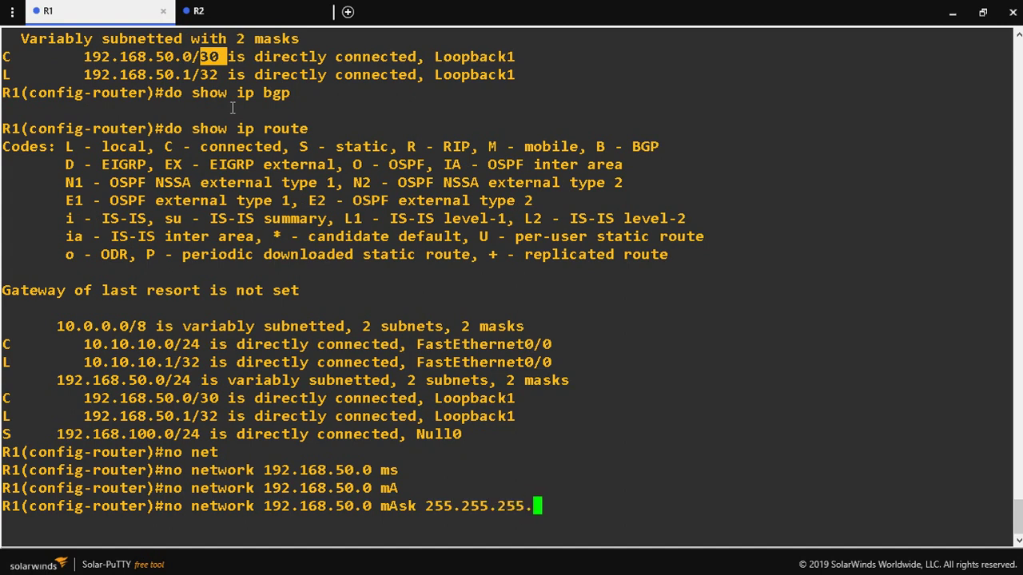
{"action": "key", "text": "Return"}
Advertise network 192.168.50.0 with mask 255.255.255.252 in BGP and exit to global configuration.
{"action": "type", "text": "net"}
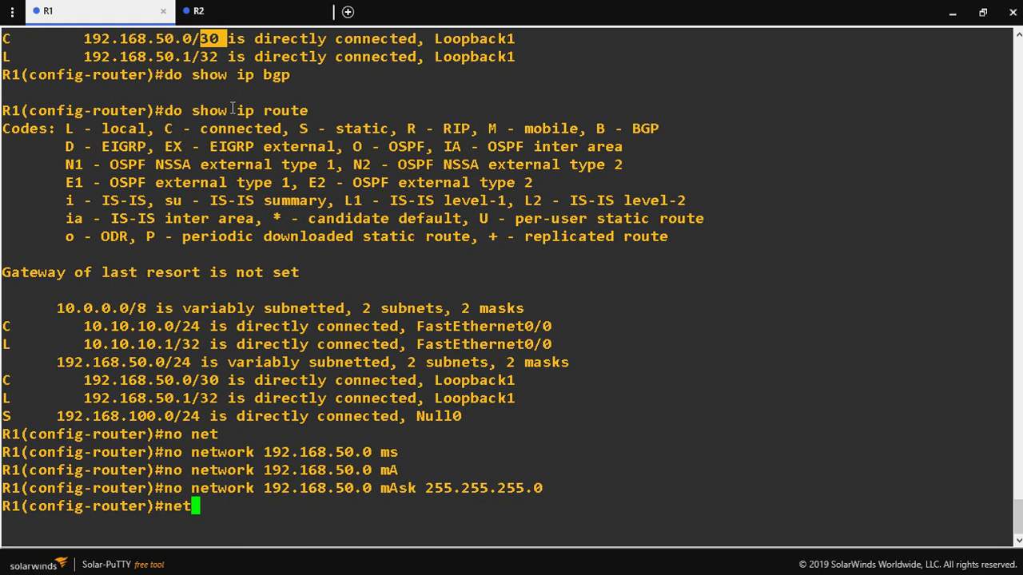
{"action": "key", "text": "Tab"}
{"action": "type", "text": "192."}
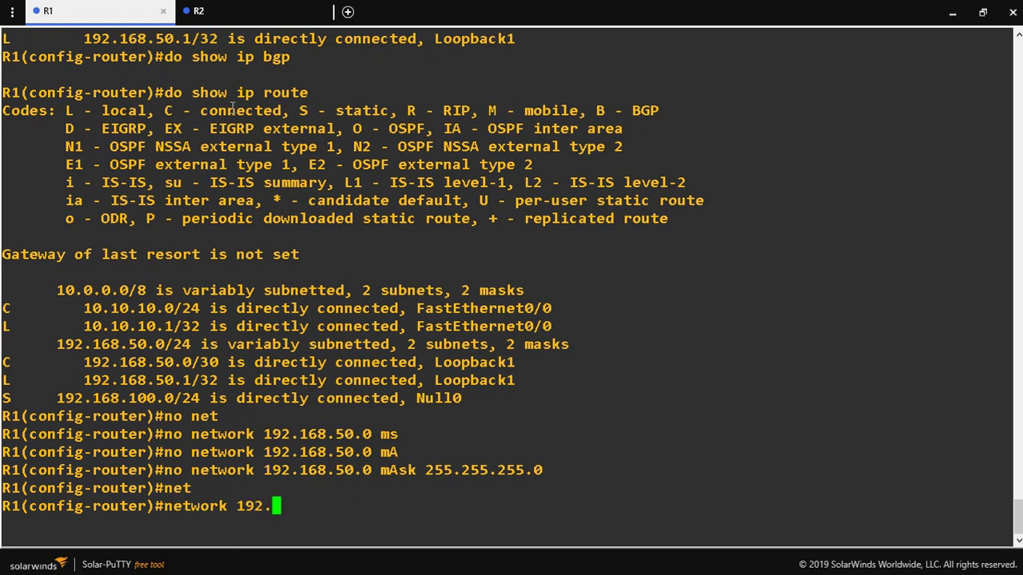
{"action": "type", "text": "168.50"}
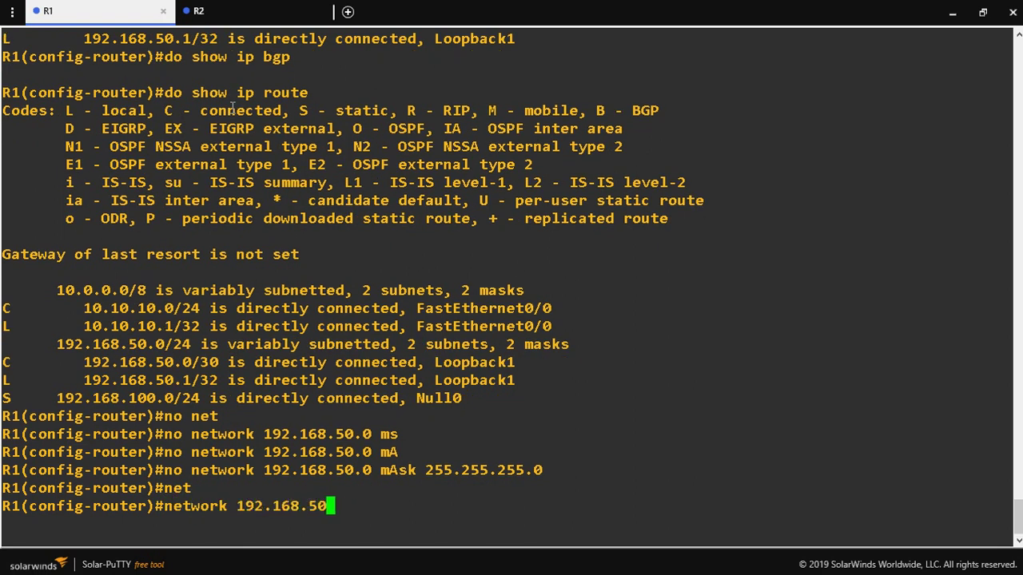
{"action": "type", "text": ".0 ms"}
{"action": "key", "text": "Tab"}
{"action": "key", "text": "BackSpace"}
{"action": "type", "text": "A"}
{"action": "key", "text": "Tab"}
{"action": "type", "text": "255.255.255.5"}
{"action": "key", "text": "BackSpace"}
{"action": "type", "text": "252"}
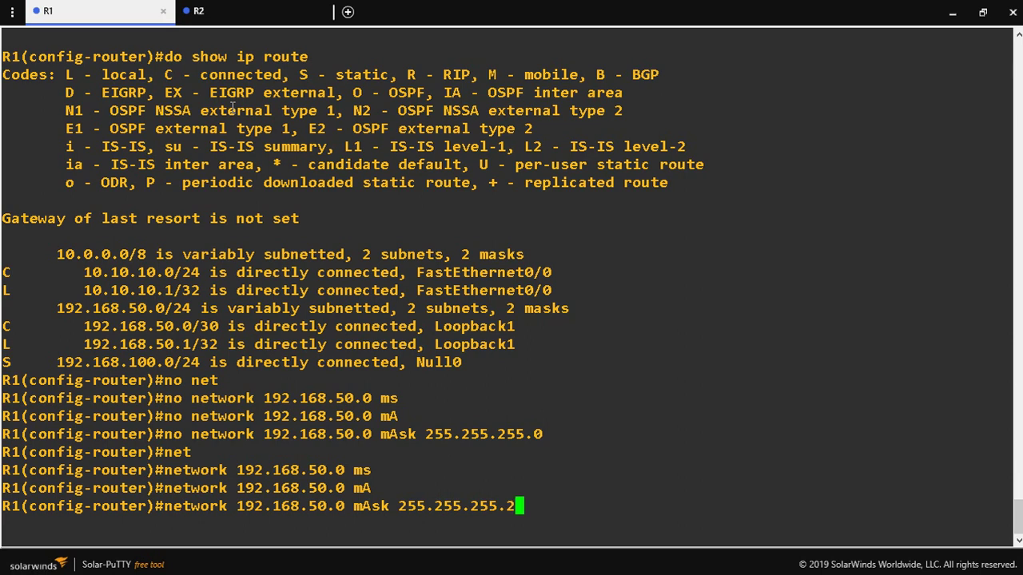
{"action": "key", "text": "Return"}
{"action": "type", "text": "exi"}
{"action": "key", "text": "Return"}
{"action": "key", "text": "Return"}
Show the BGP table from global configuration and examine the network and next hop of the advertised route.
{"action": "type", "text": "do sho"}
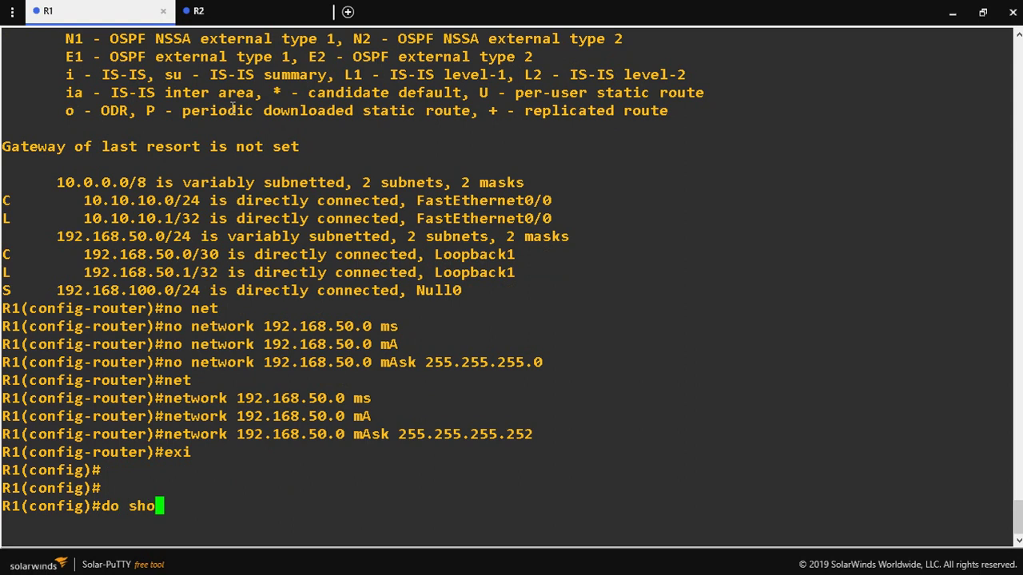
{"action": "type", "text": "w ip bgp"}
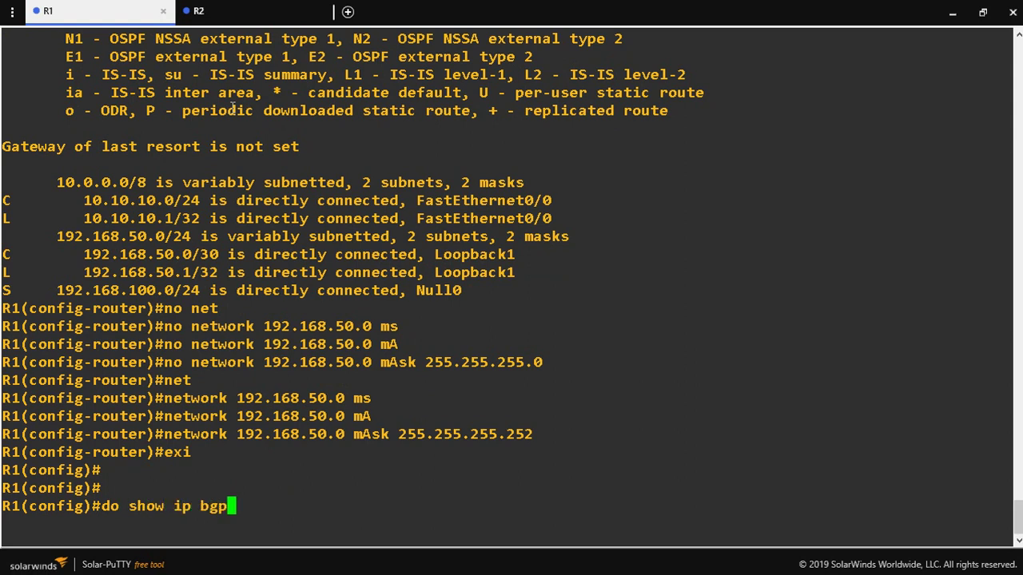
{"action": "key", "text": "Return"}
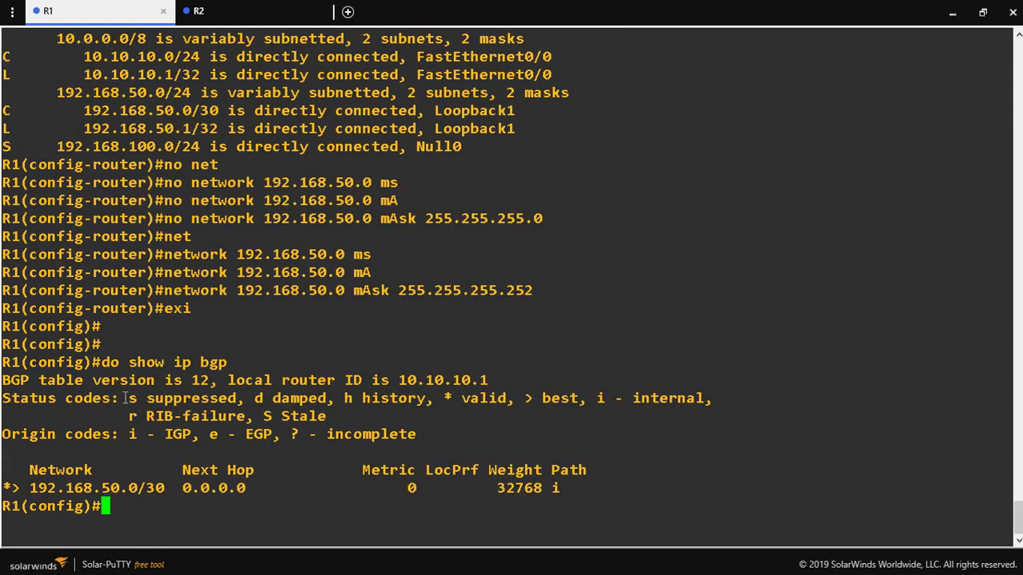
{"action": "left_click_drag", "start_coordinate": [15, 482], "coordinate": [236, 488]}
Show the BGP table entry for 192.168.50.0 and examine its origin, metric, local preference and weight.
{"action": "left_click", "coordinate": [103, 516]}
{"action": "type", "text": "do show ip bgp "}
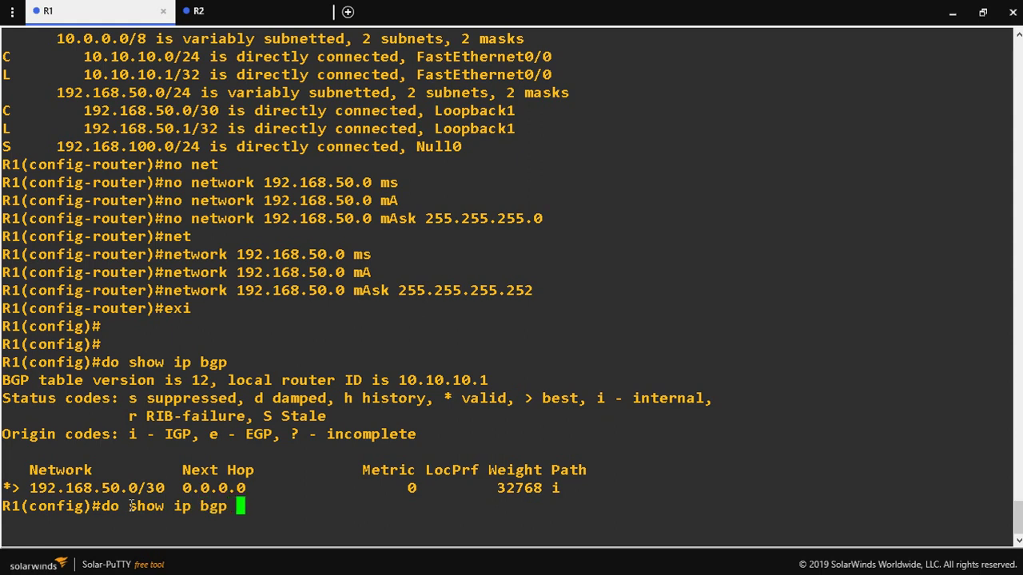
{"action": "type", "text": "192.168.50.0"}
{"action": "key", "text": "Return"}
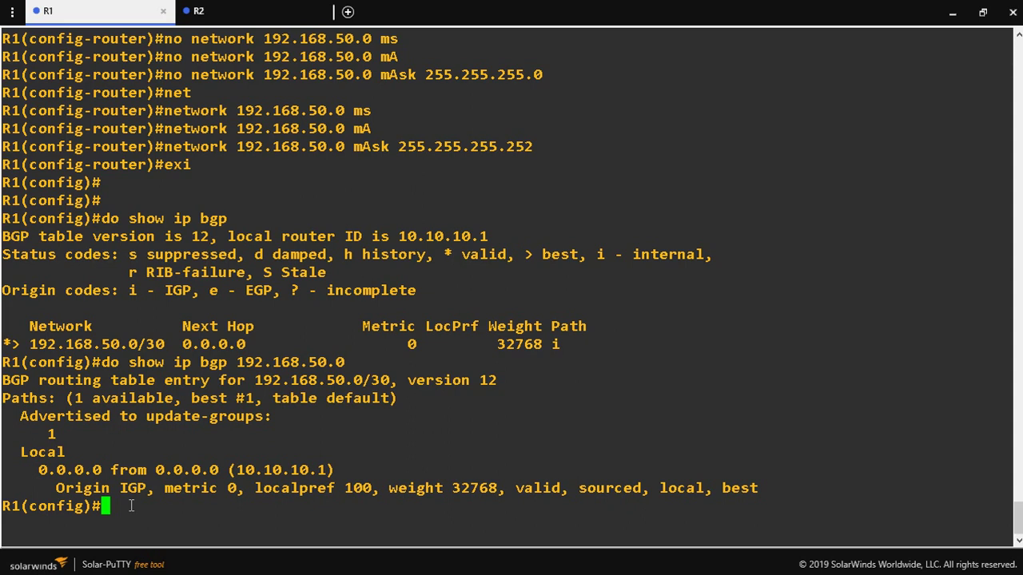
Enter BGP AS 100 router configuration and redistribute connected routes into it.
{"action": "type", "text": "route"}
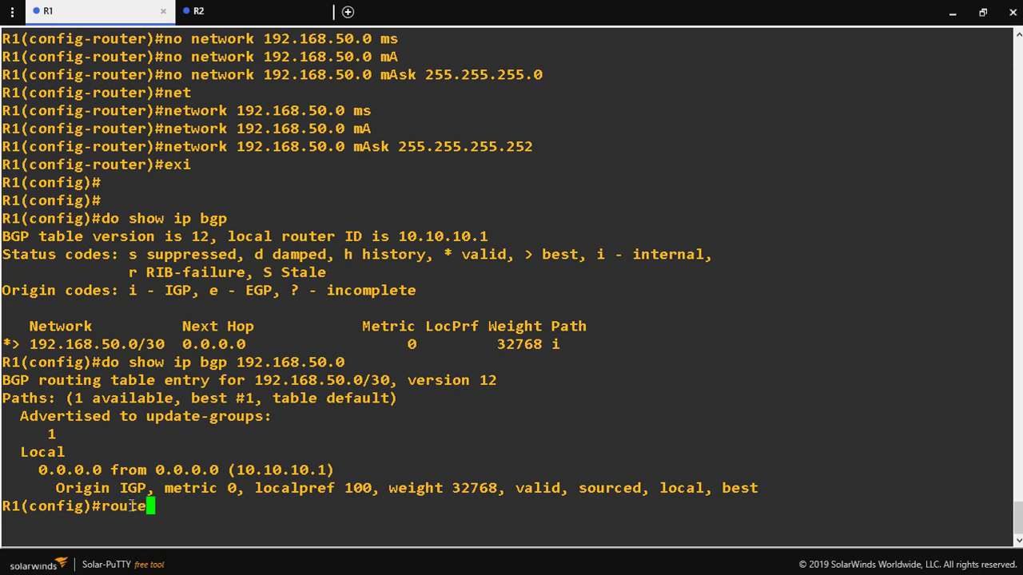
{"action": "type", "text": "r bgp 100"}
{"action": "key", "text": "Return"}
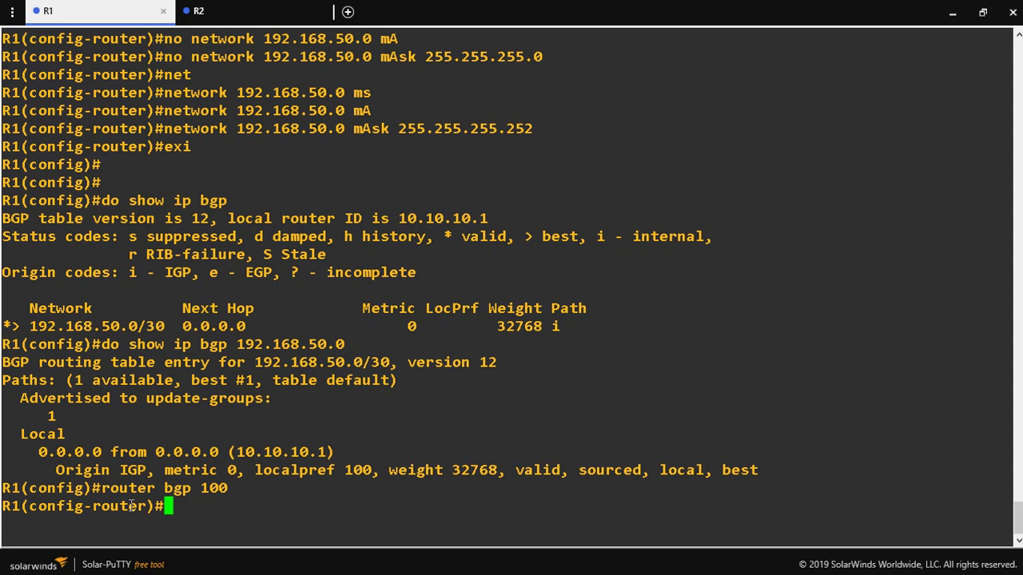
{"action": "type", "text": "redi"}
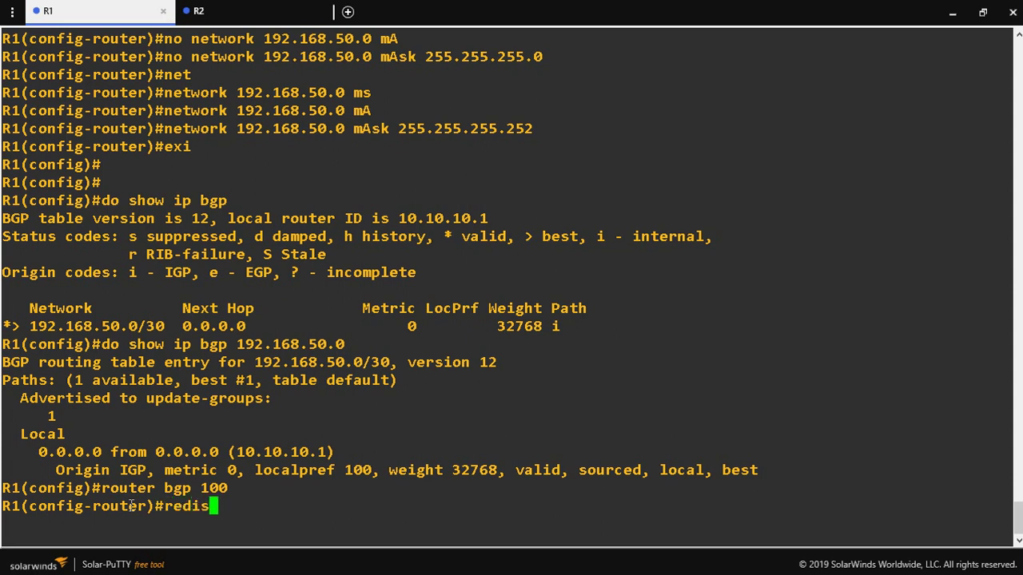
{"action": "type", "text": "s"}
{"action": "key", "text": "Tab"}
{"action": "type", "text": "conn"}
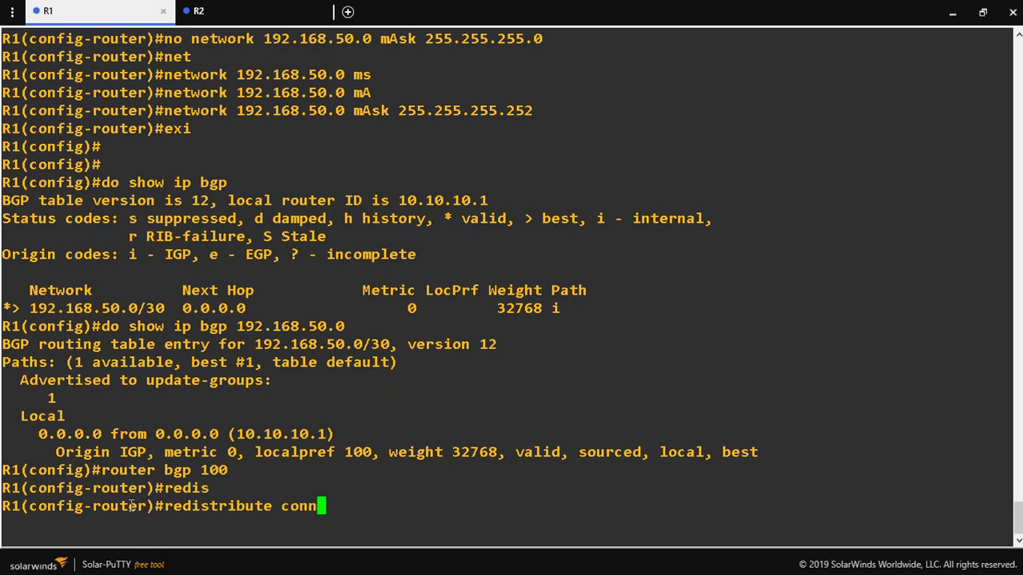
{"action": "key", "text": "Tab"}
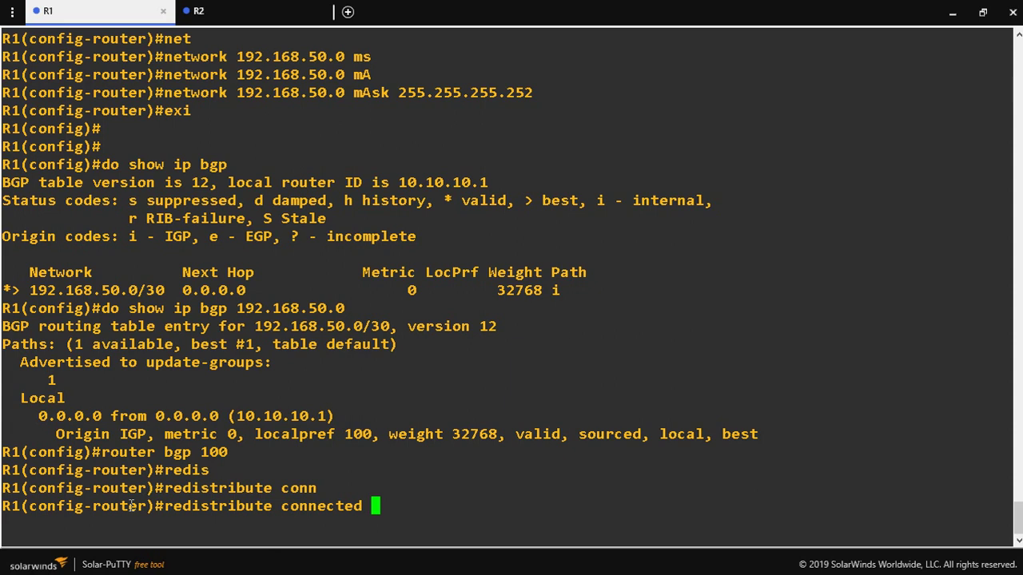
{"action": "key", "text": "Return"}
{"action": "type", "text": "d"}
{"action": "type", "text": "o"}
{"action": "key", "text": "BackSpace"}
{"action": "key", "text": "BackSpace"}
{"action": "key", "text": "BackSpace"}
Remove the BGP network statement for 192.168.50.0 with mask 255.255.255.252.
{"action": "type", "text": "no net"}
{"action": "key", "text": "Tab"}
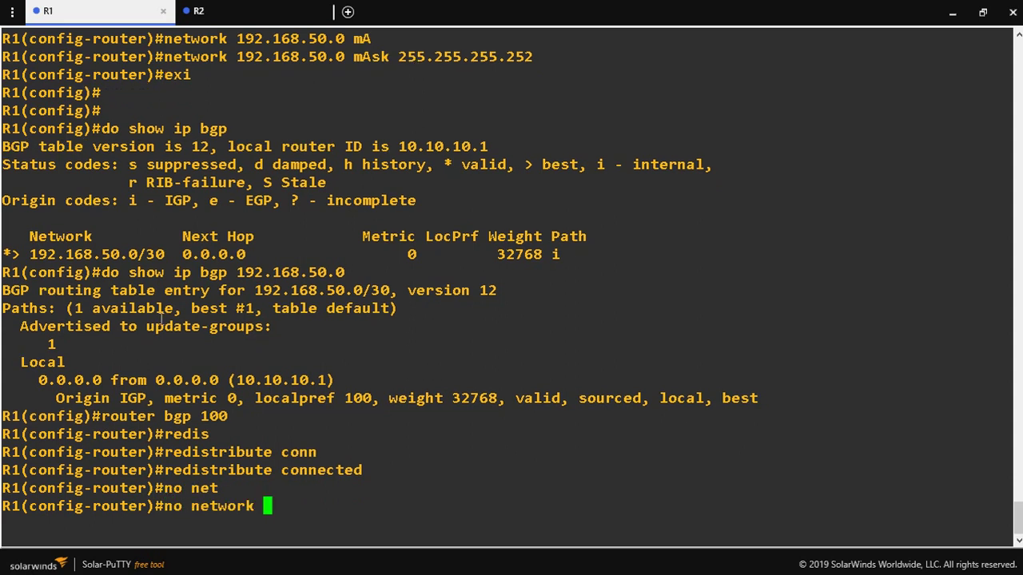
{"action": "left_click_drag", "start_coordinate": [241, 63], "coordinate": [534, 57]}
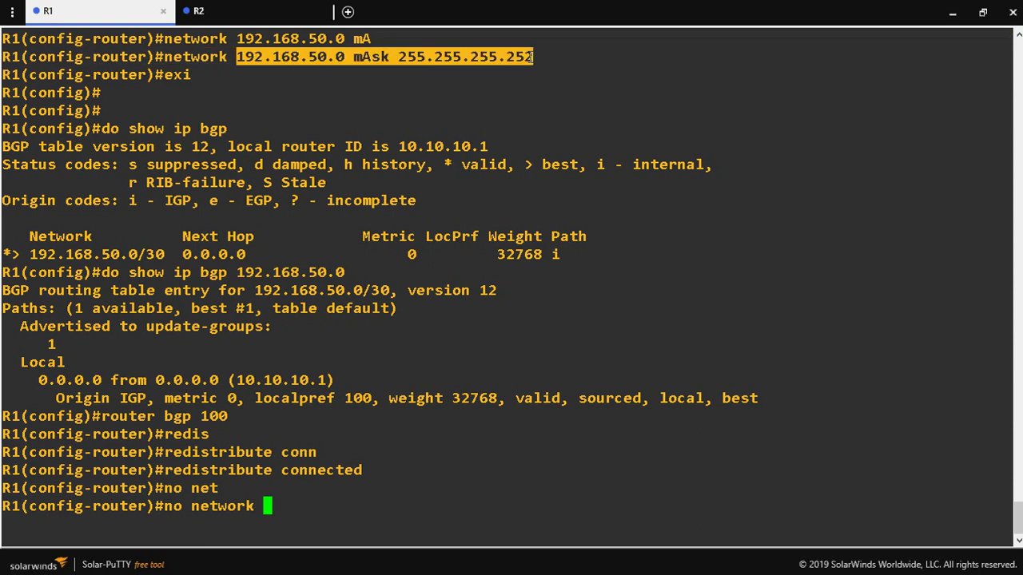
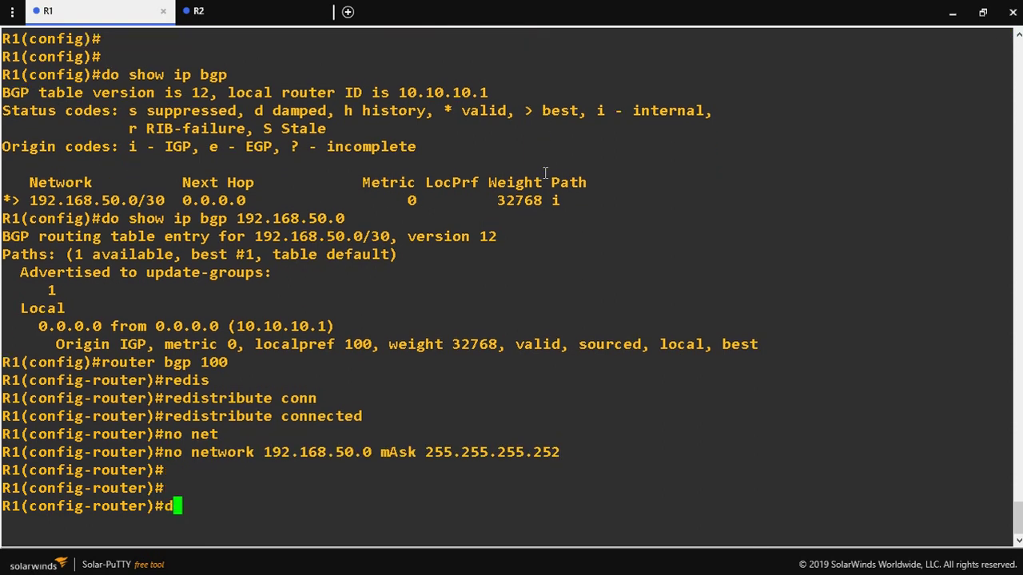
Show the router bgp section of the running configuration and examine the redistribution and neighbor statements.
{"action": "type", "text": "ow"}
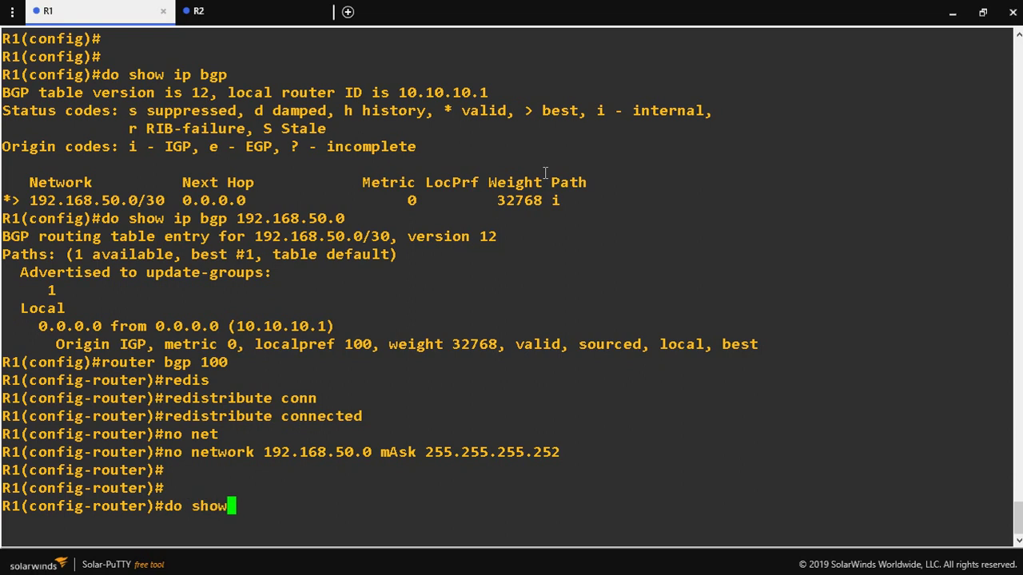
{"action": "type", "text": " run | sec router bgp"}
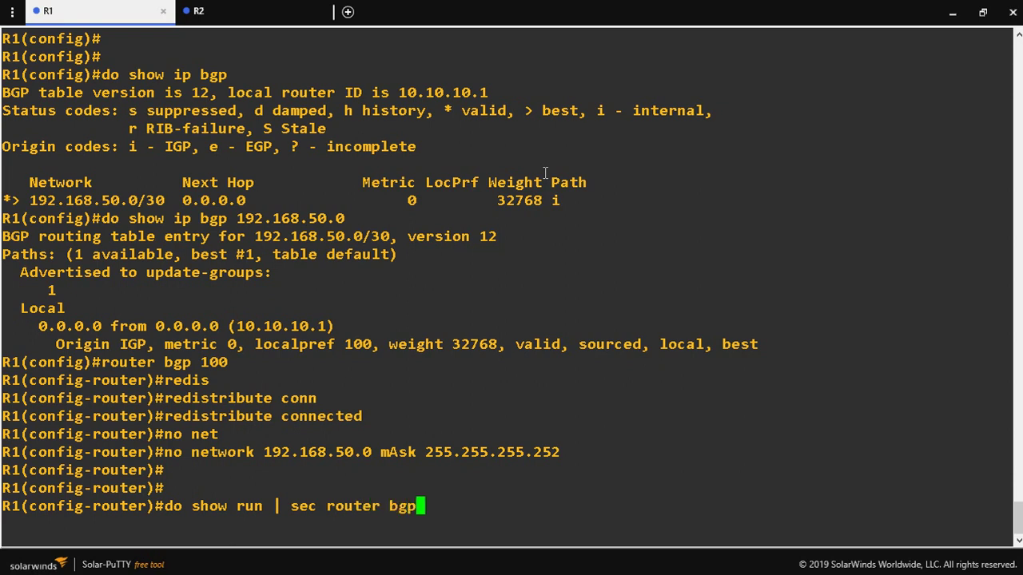
{"action": "key", "text": "Return"}
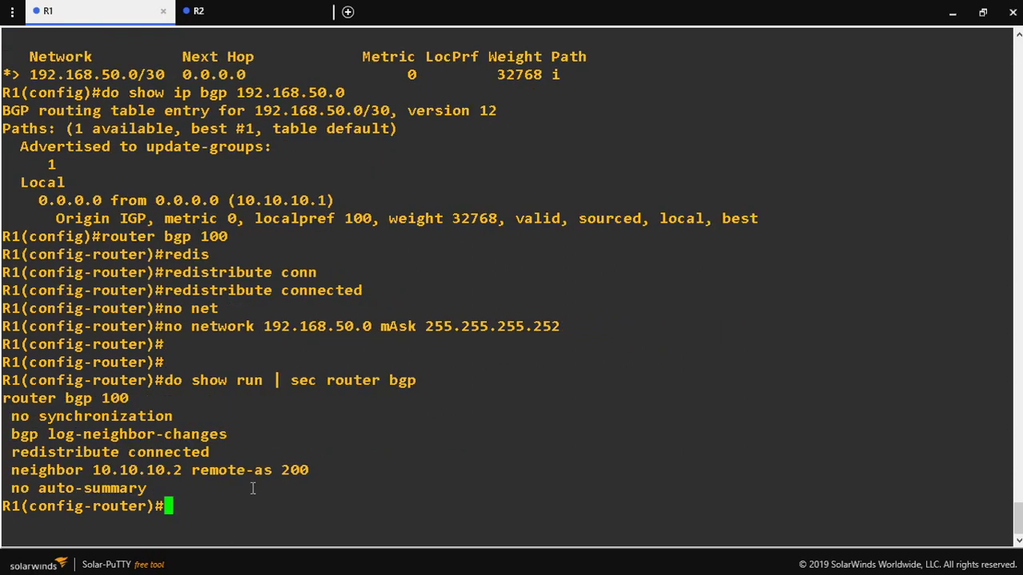
{"action": "left_click_drag", "start_coordinate": [13, 431], "coordinate": [235, 487]}
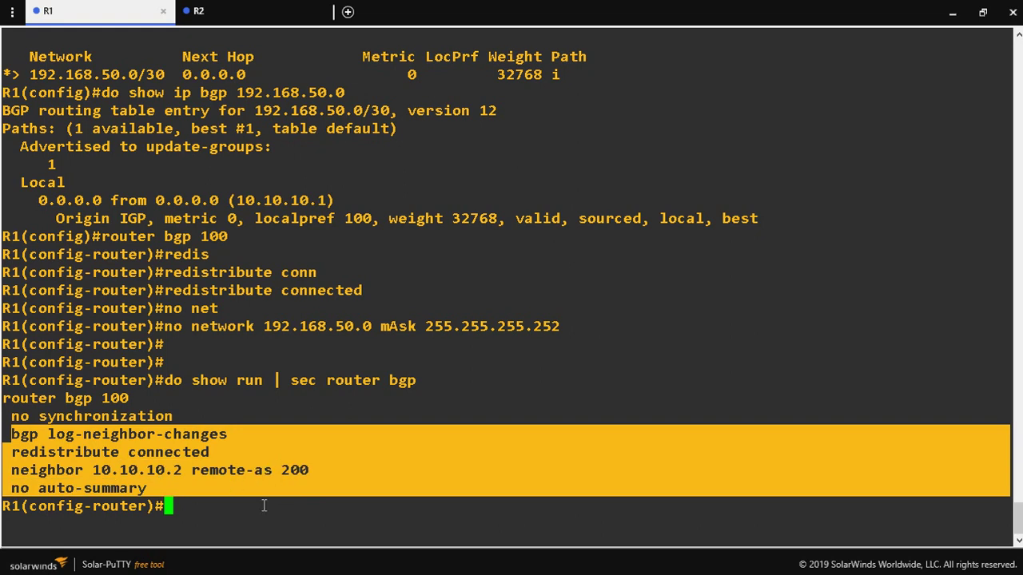
Show the BGP summary and examine the status of the neighbor session.
{"action": "left_click", "coordinate": [225, 505]}
{"action": "type", "text": "do show "}
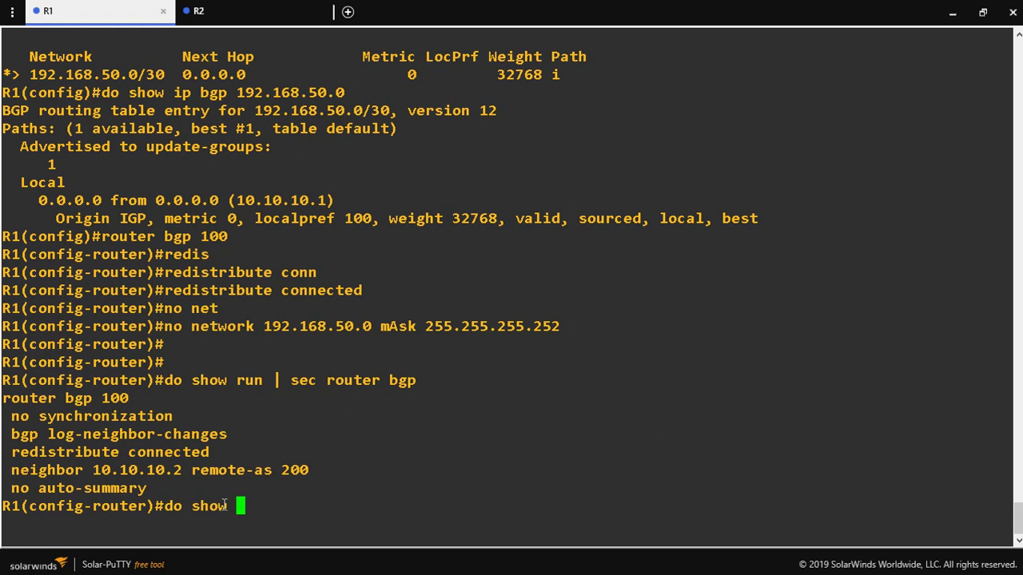
{"action": "type", "text": "ip bgp summ"}
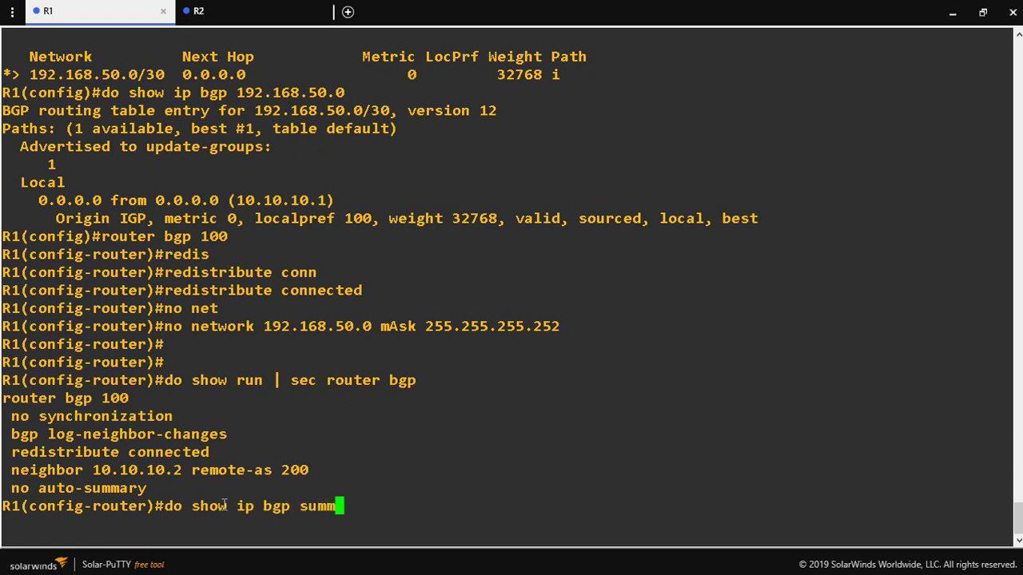
{"action": "key", "text": "Return"}
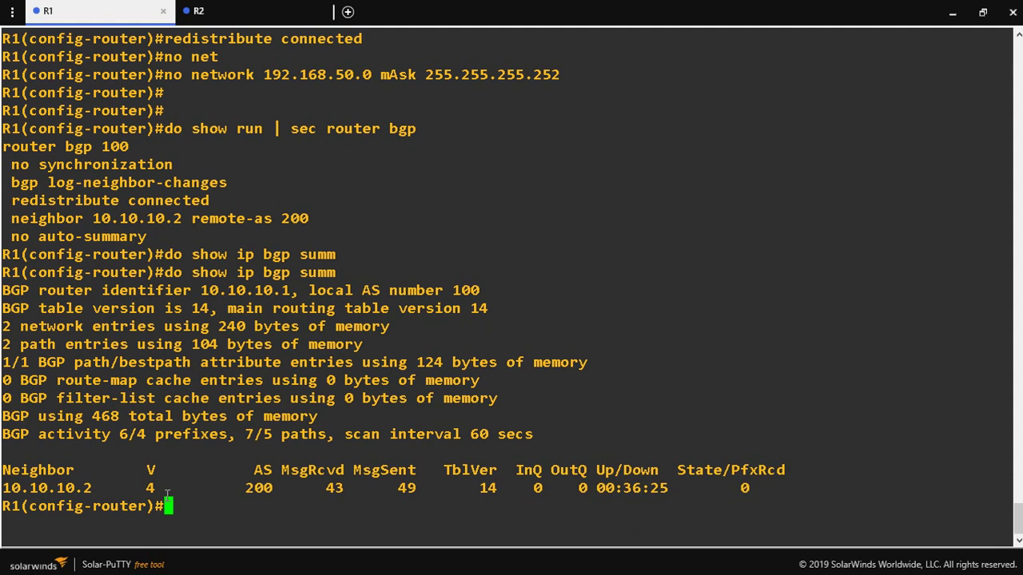
Show the BGP table and examine the entries and origin codes of the redistributed connected routes.
{"action": "key", "text": "Up"}
{"action": "key", "text": "BackSpace"}
{"action": "key", "text": "BackSpace"}
{"action": "key", "text": "BackSpace"}
{"action": "key", "text": "BackSpace"}
{"action": "key", "text": "Return"}
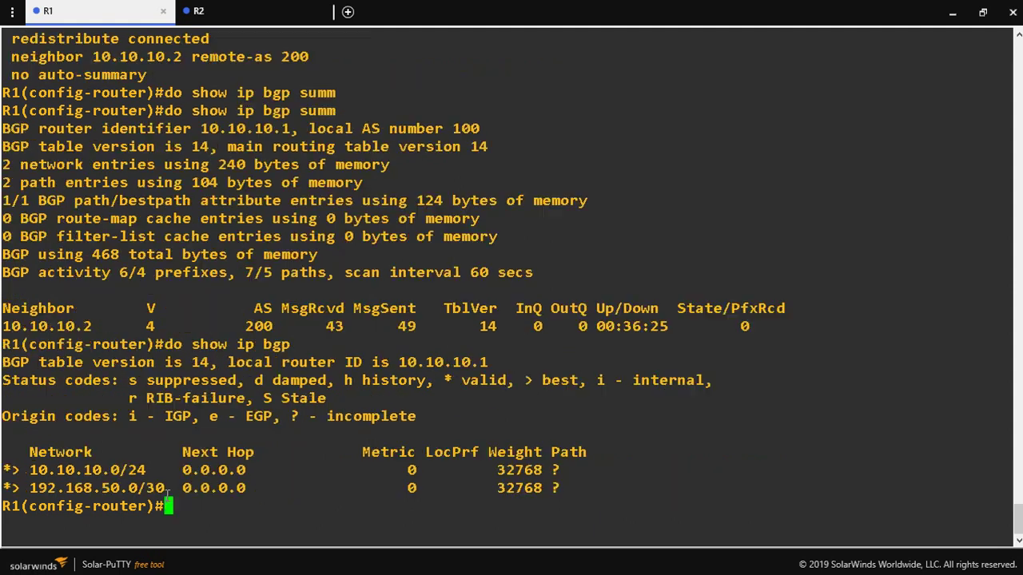
{"action": "left_click_drag", "start_coordinate": [3, 463], "coordinate": [562, 479]}
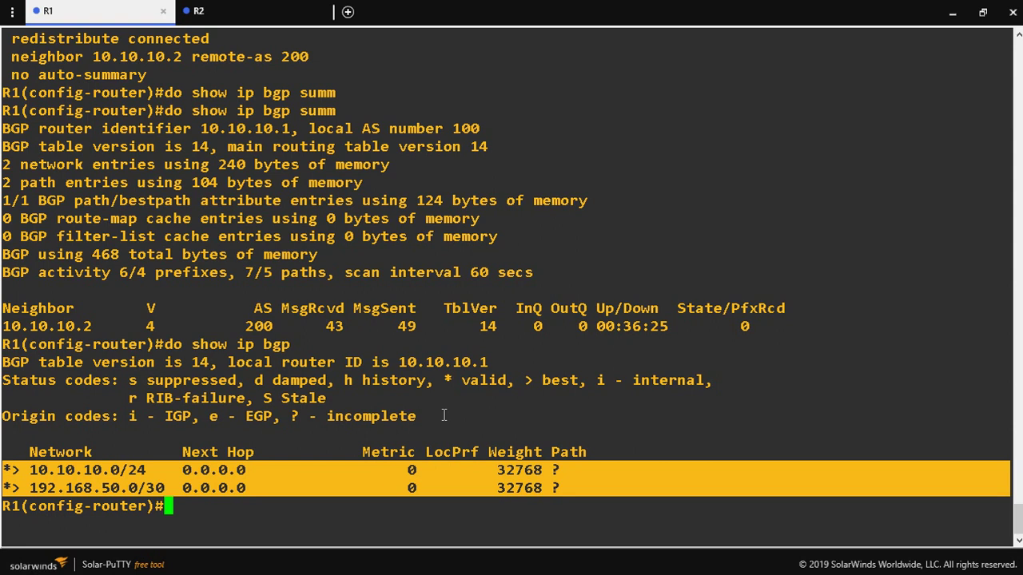
{"action": "type", "text": "do sh"}
{"action": "key", "text": "BackSpace"}
{"action": "key", "text": "BackSpace"}
{"action": "key", "text": "BackSpace"}
{"action": "key", "text": "BackSpace"}
{"action": "key", "text": "BackSpace"}
{"action": "type", "text": "ip route "}
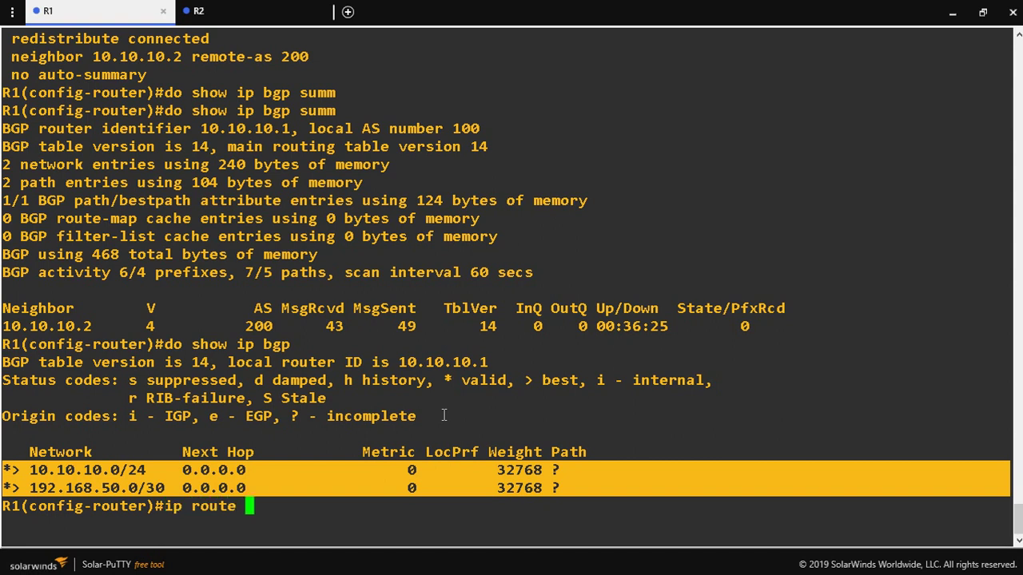
{"action": "type", "text": "192.168.1"}
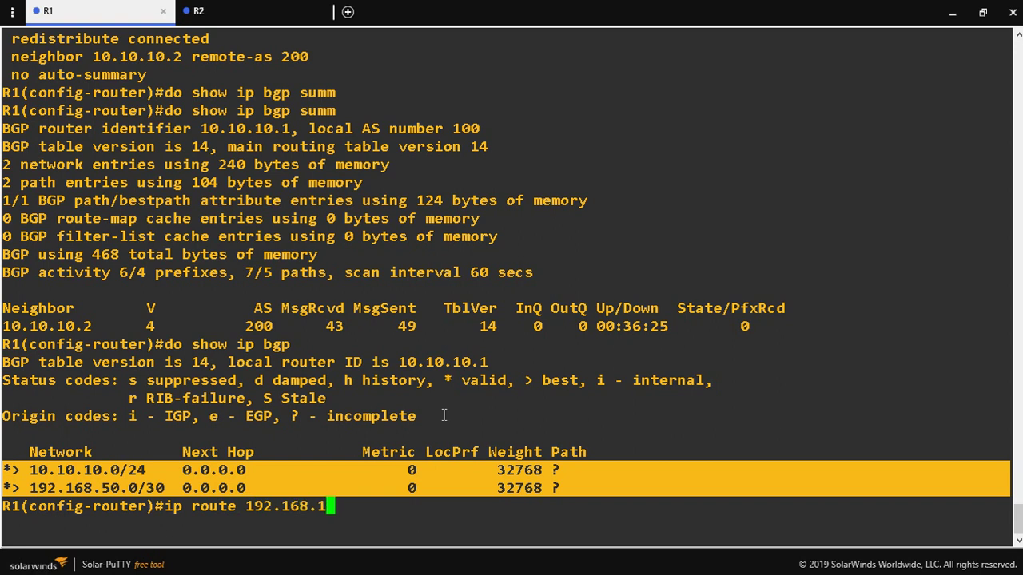
{"action": "type", "text": "00.0 2"}
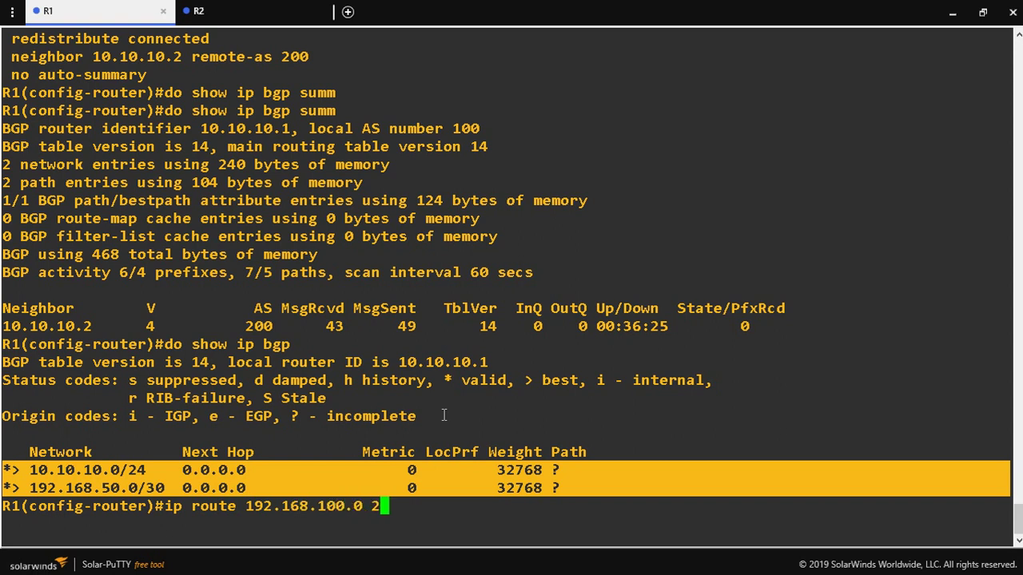
{"action": "type", "text": "55.255.255.0"}
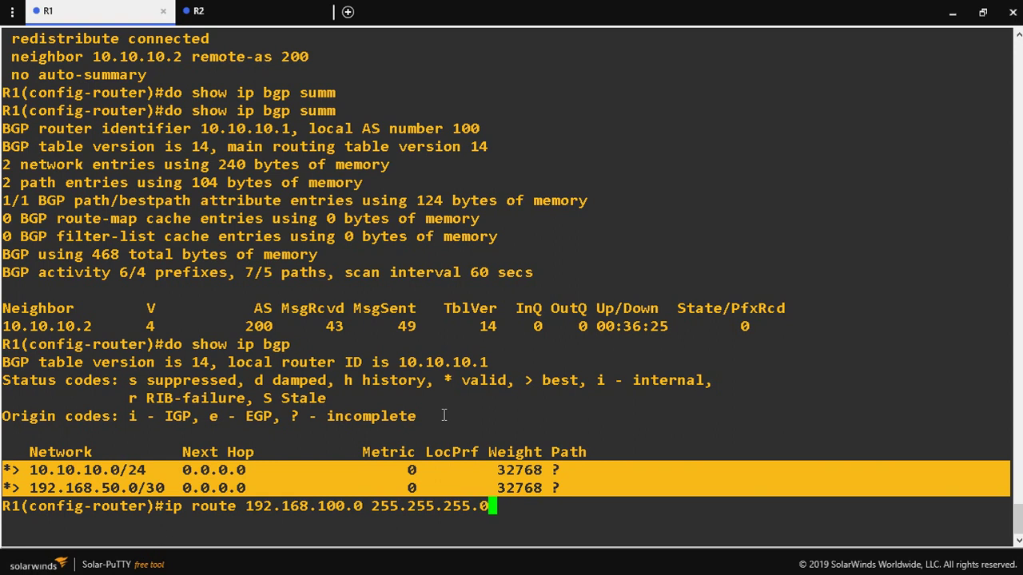
{"action": "type", "text": " nul"}
{"action": "key", "text": "Tab"}
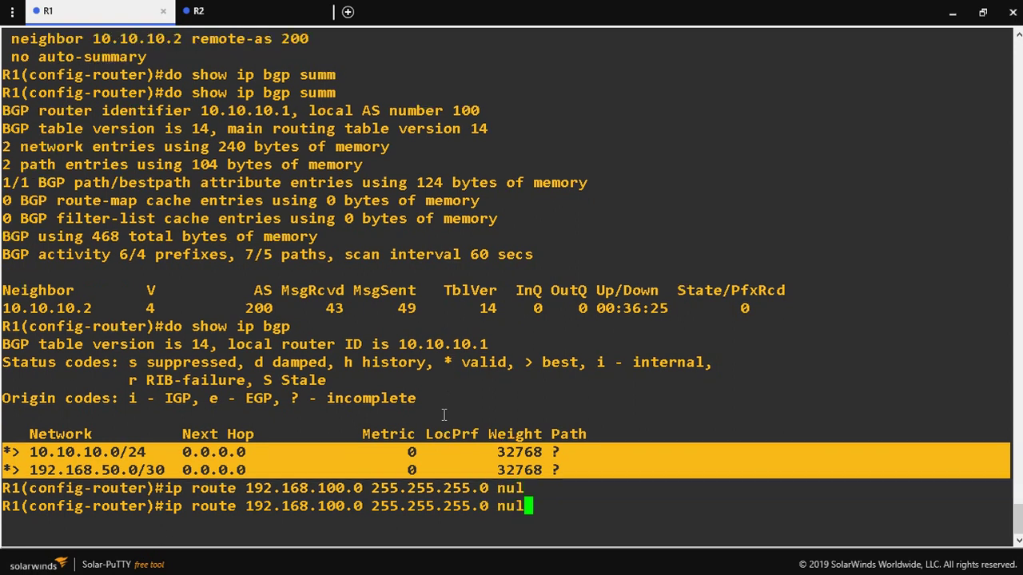
{"action": "type", "text": "l"}
{"action": "key", "text": "Tab"}
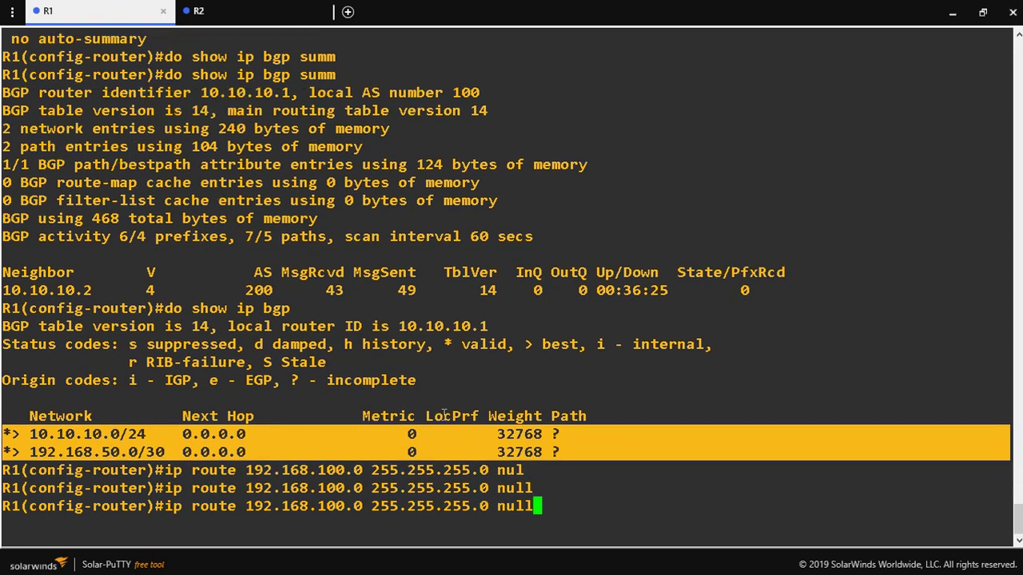
{"action": "key", "text": "BackSpace"}
{"action": "key", "text": "BackSpace"}
{"action": "key", "text": "BackSpace"}
{"action": "key", "text": "BackSpace"}
{"action": "key", "text": "BackSpace"}
{"action": "key", "text": "BackSpace"}
{"action": "key", "text": "BackSpace"}
{"action": "key", "text": "BackSpace"}
{"action": "key", "text": "BackSpace"}
{"action": "key", "text": "BackSpace"}
{"action": "key", "text": "BackSpace"}
{"action": "key", "text": "BackSpace"}
{"action": "key", "text": "BackSpace"}
{"action": "key", "text": "BackSpace"}
{"action": "key", "text": "BackSpace"}
{"action": "key", "text": "BackSpace"}
{"action": "key", "text": "BackSpace"}
{"action": "key", "text": "BackSpace"}
{"action": "key", "text": "BackSpace"}
{"action": "key", "text": "BackSpace"}
{"action": "key", "text": "BackSpace"}
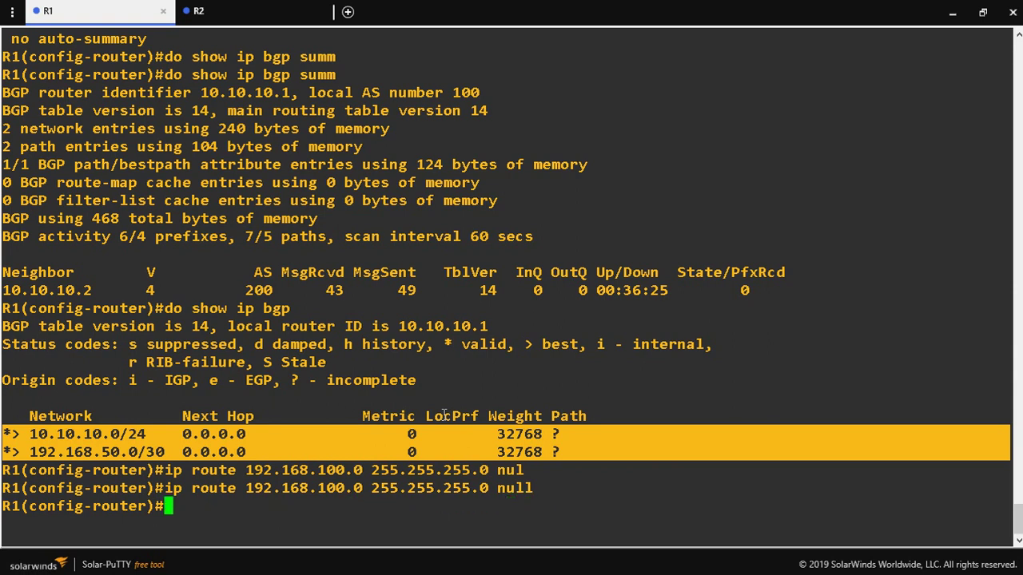
Exit to global configuration and add a static route for 192.168.100.0 with mask 255.255.255.0 to null 0.
{"action": "type", "text": "exi"}
{"action": "key", "text": "Return"}
{"action": "key", "text": "Return"}
{"action": "key", "text": "Return"}
{"action": "type", "text": "ip"}
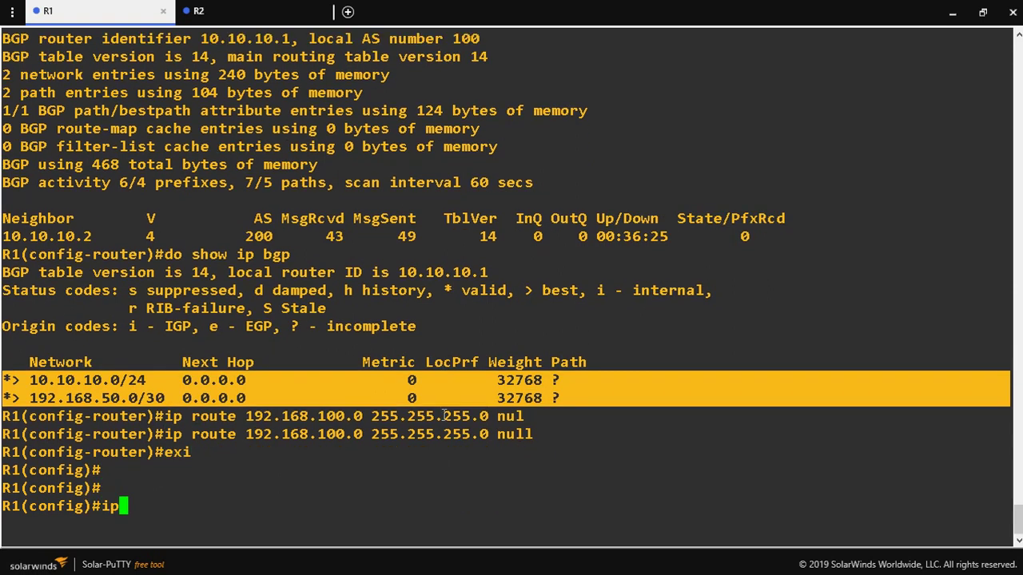
{"action": "type", "text": " rout"}
{"action": "key", "text": "Tab"}
{"action": "type", "text": "e"}
{"action": "key", "text": "Tab"}
{"action": "type", "text": "192.168.100.0 255.255.255.0 nul"}
{"action": "key", "text": "Tab"}
{"action": "type", "text": "0"}
{"action": "key", "text": "Return"}
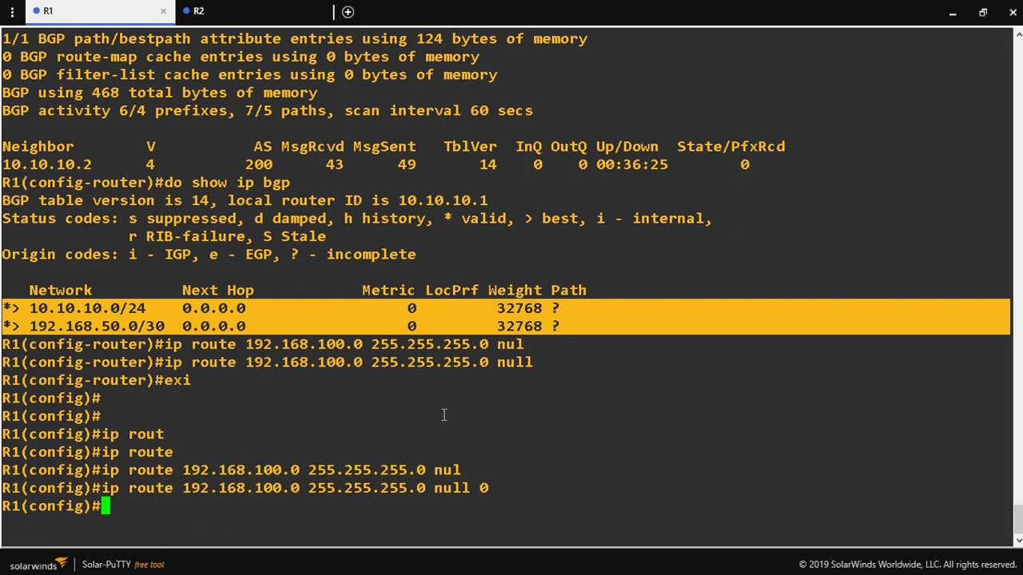
{"action": "left_click_drag", "start_coordinate": [434, 488], "coordinate": [494, 488]}
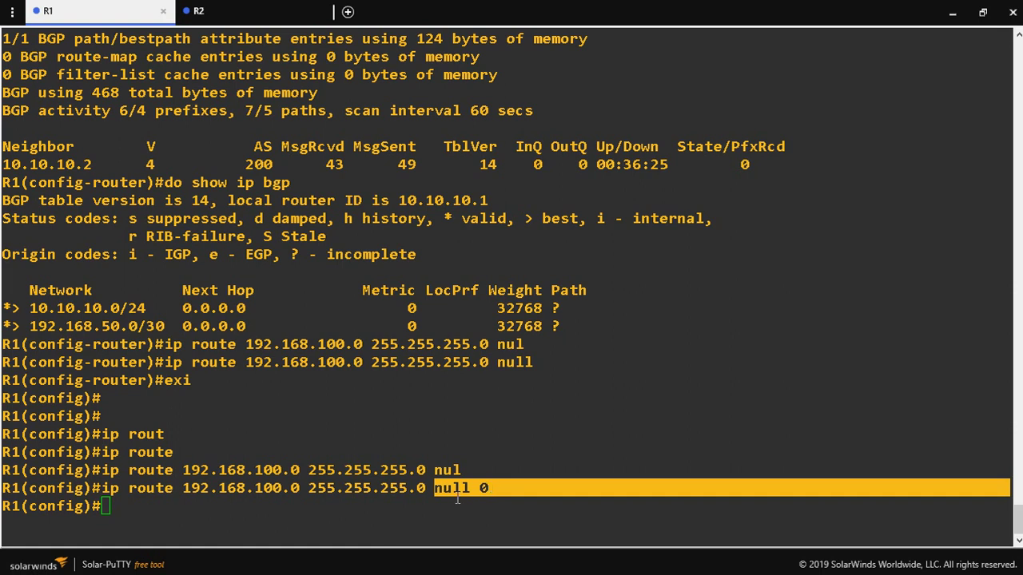
Enter BGP AS 100 router configuration again and redistribute static routes into it.
{"action": "left_click", "coordinate": [308, 513]}
{"action": "type", "text": "rout"}
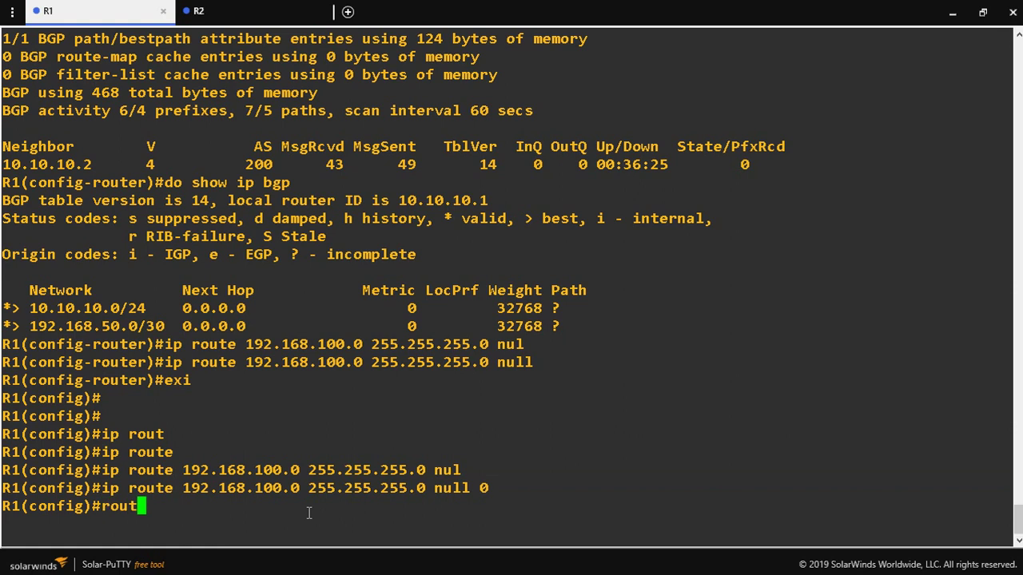
{"action": "type", "text": "er bgp "}
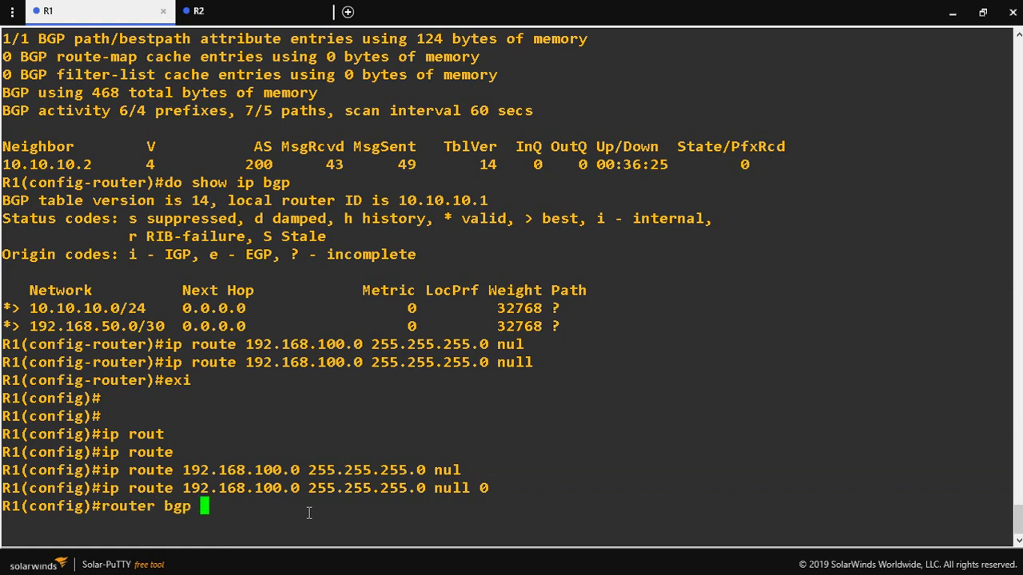
{"action": "type", "text": "100"}
{"action": "key", "text": "Return"}
{"action": "type", "text": "r"}
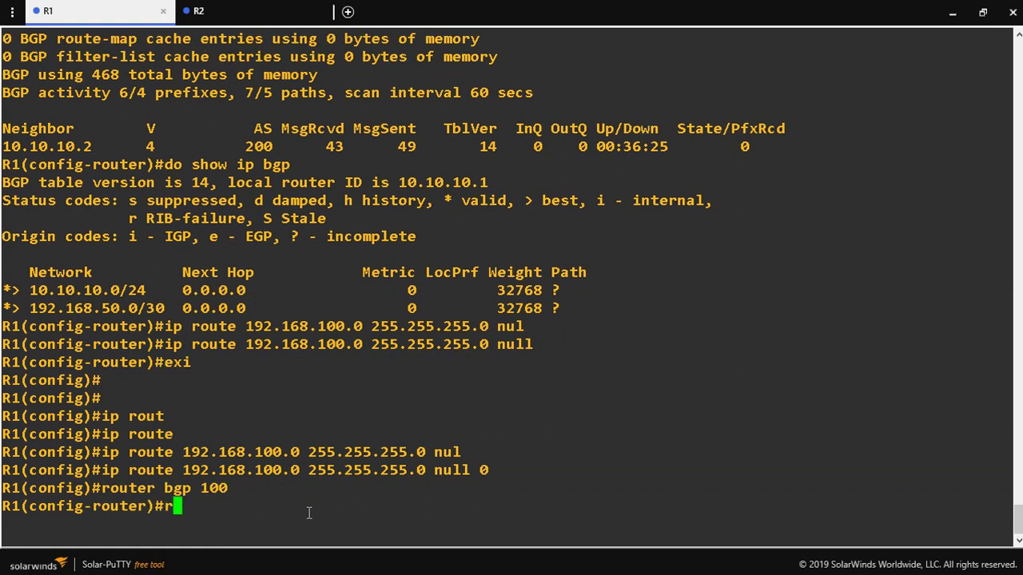
{"action": "type", "text": "edis"}
{"action": "key", "text": "Tab"}
{"action": "type", "text": "stt"}
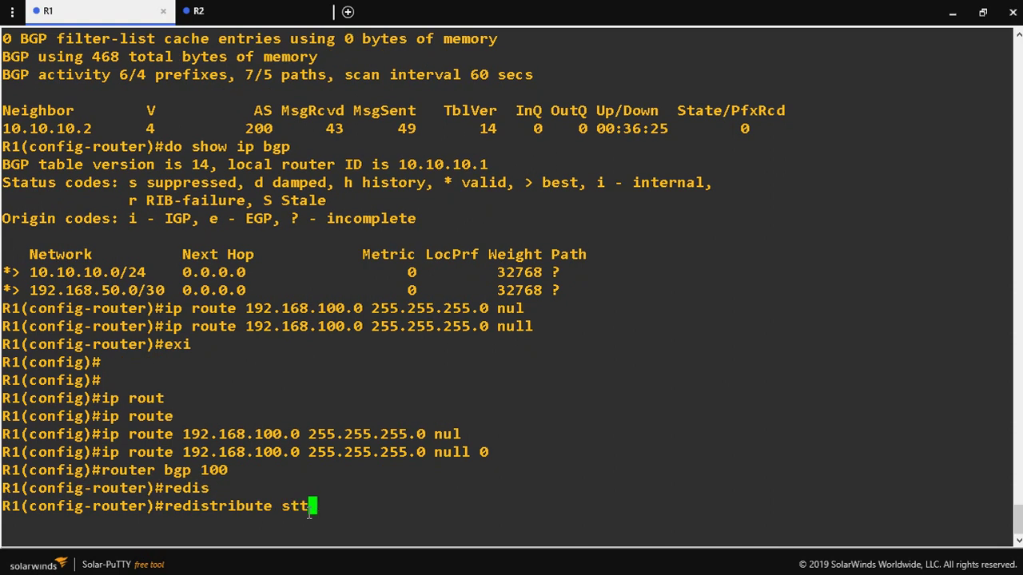
{"action": "key", "text": "Tab"}
{"action": "key", "text": "BackSpace"}
{"action": "key", "text": "Tab"}
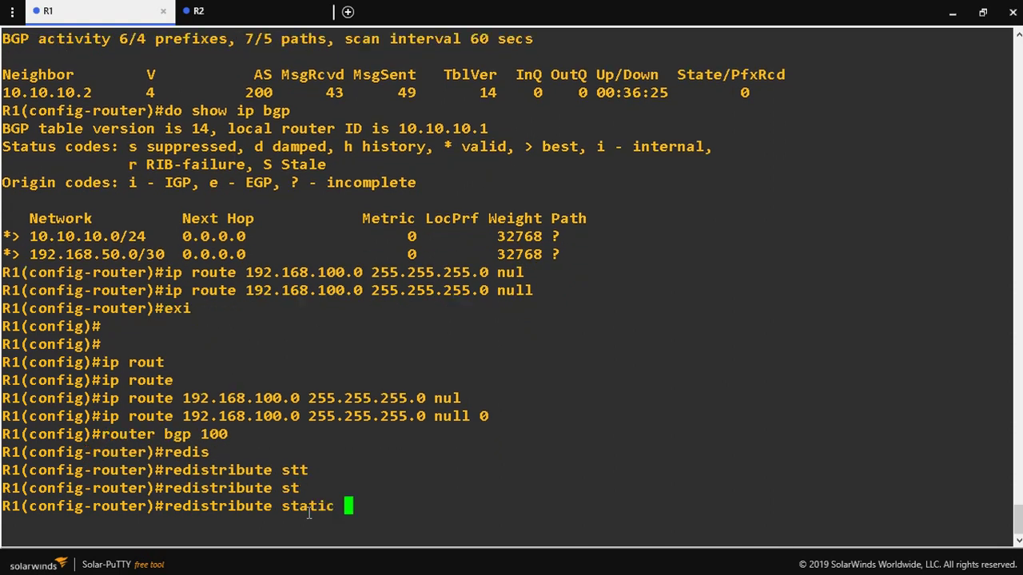
{"action": "key", "text": "Return"}
Show the BGP table and examine the entry for the static network 192.168.100.0.
{"action": "type", "text": "do s"}
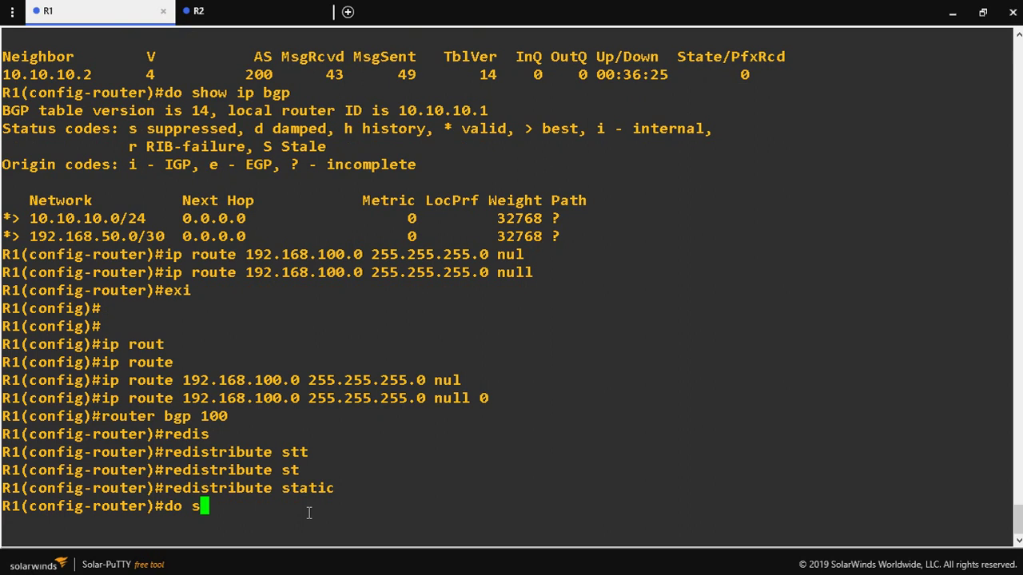
{"action": "type", "text": "how ip bgop"}
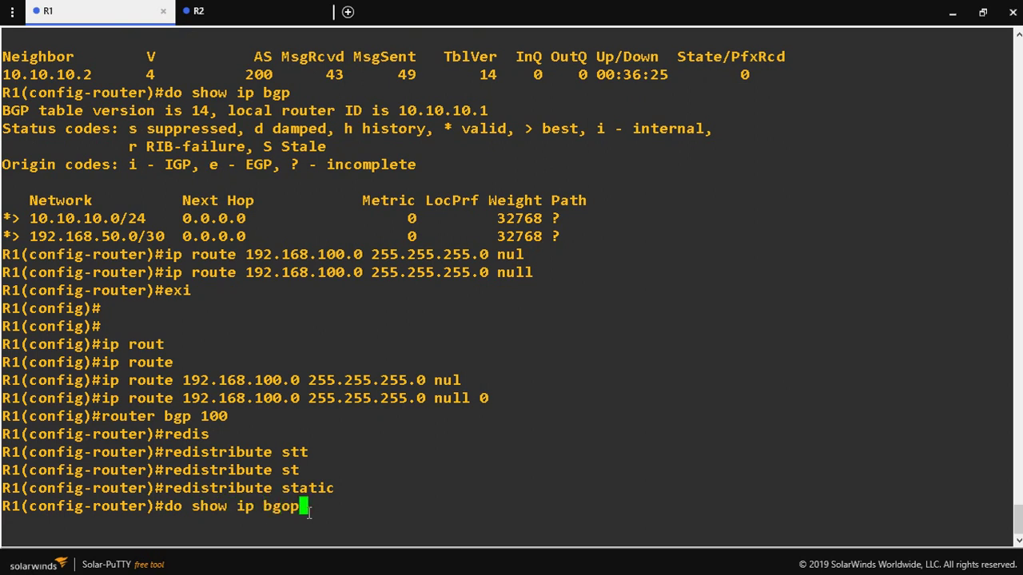
{"action": "key", "text": "BackSpace"}
{"action": "key", "text": "BackSpace"}
{"action": "type", "text": "p"}
{"action": "key", "text": "Return"}
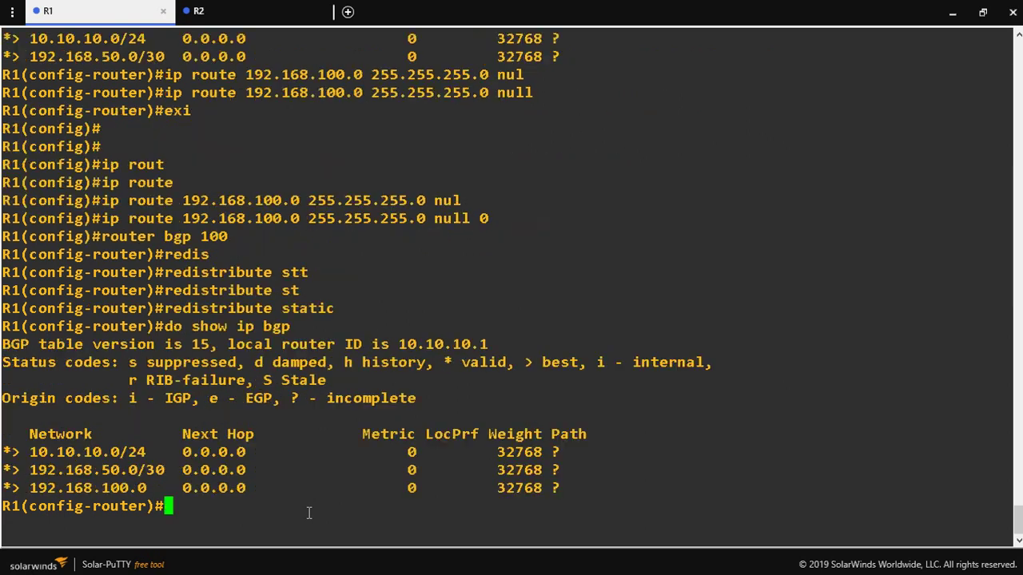
{"action": "left_click_drag", "start_coordinate": [24, 489], "coordinate": [607, 483]}
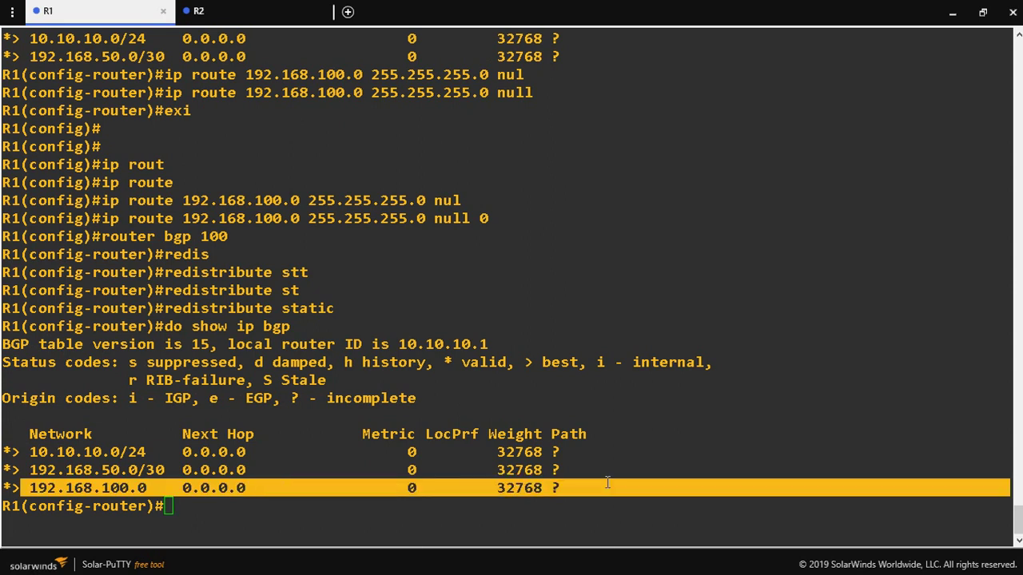